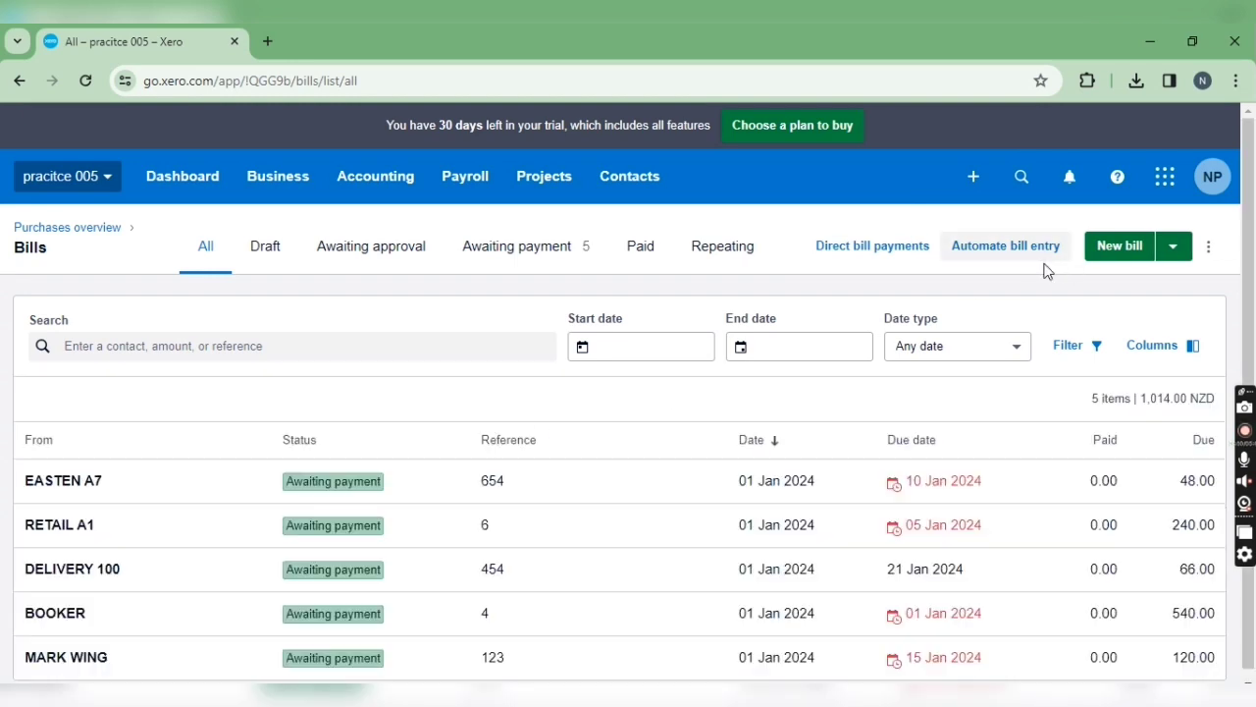
Open the bill import page and review its template and import instructions.
click(1170, 263)
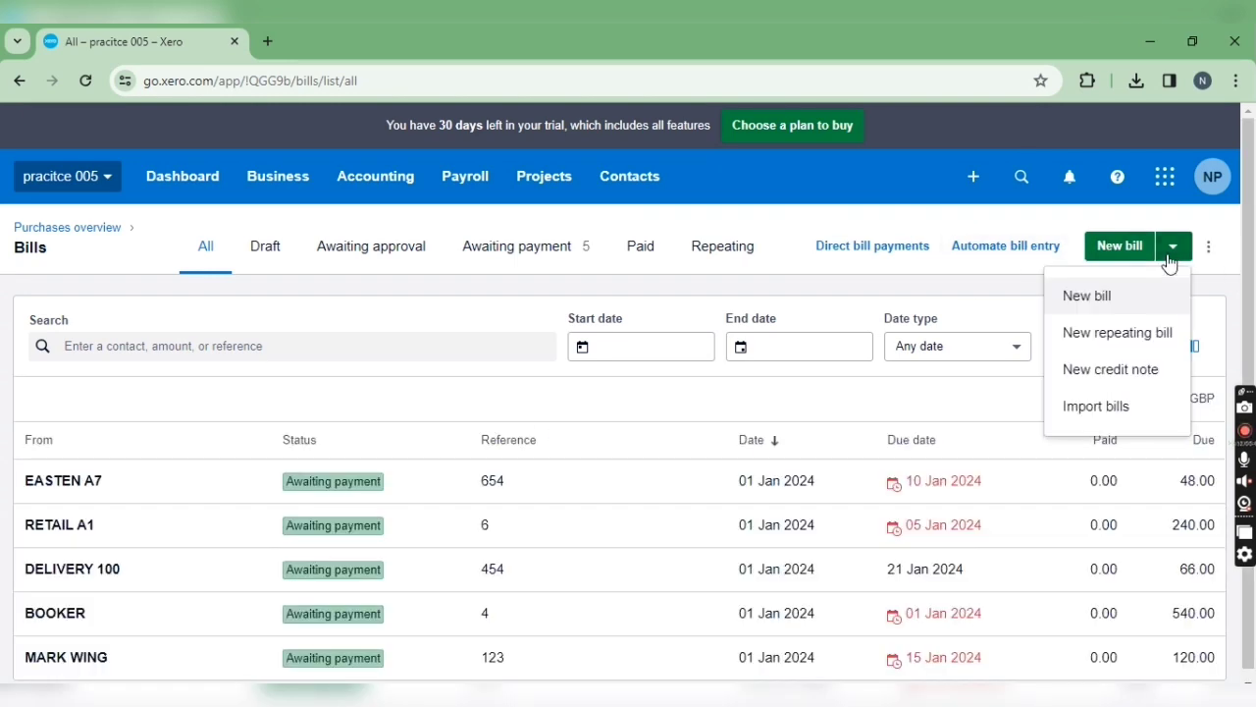
click(1133, 376)
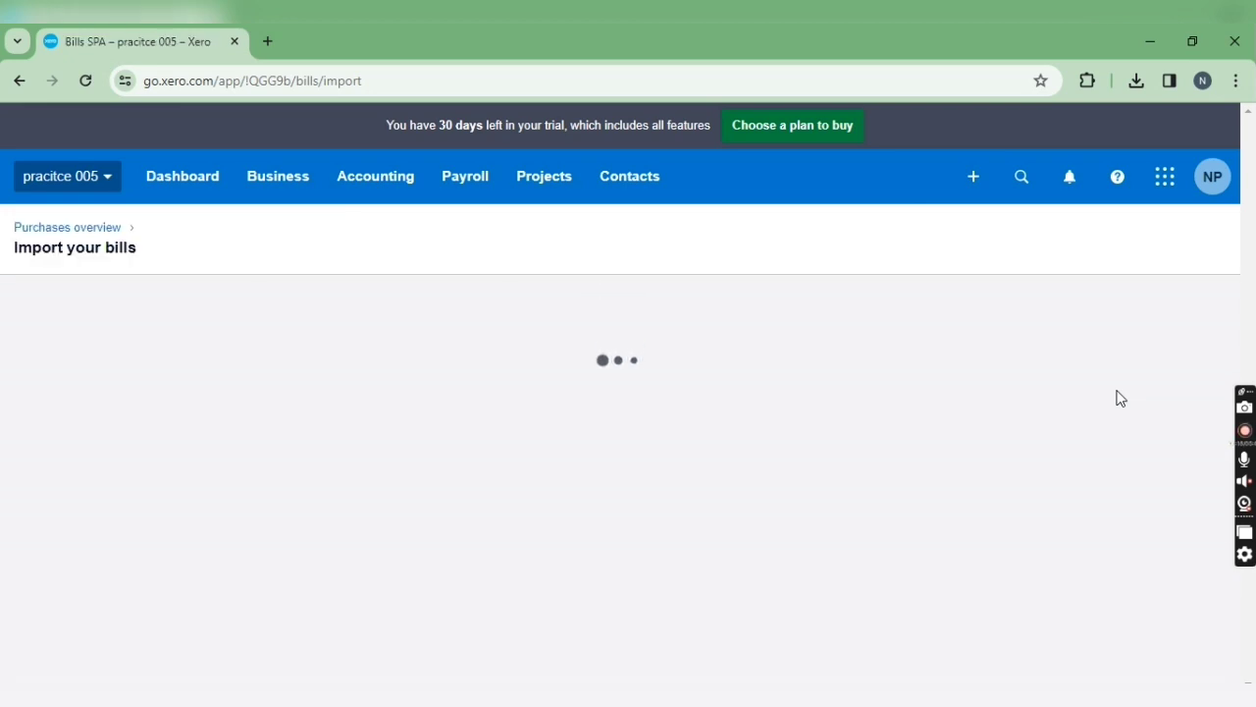
scroll(692, 450, down, 1)
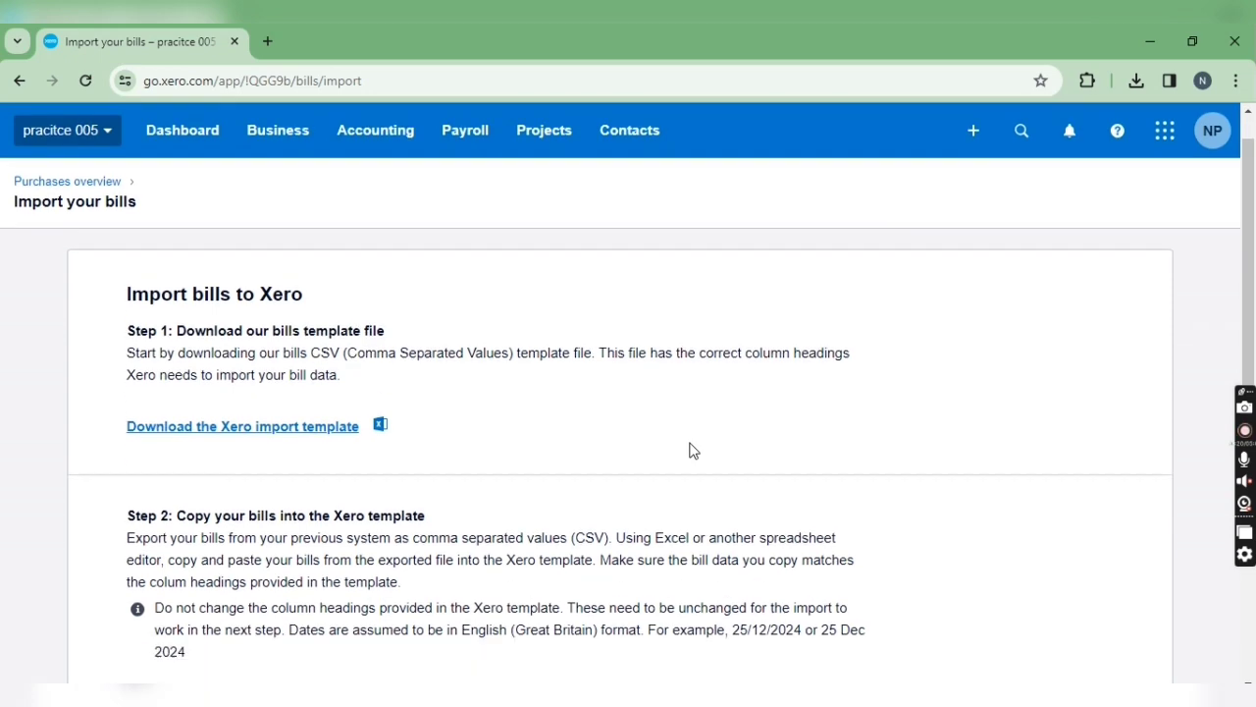
scroll(513, 373, down, 3)
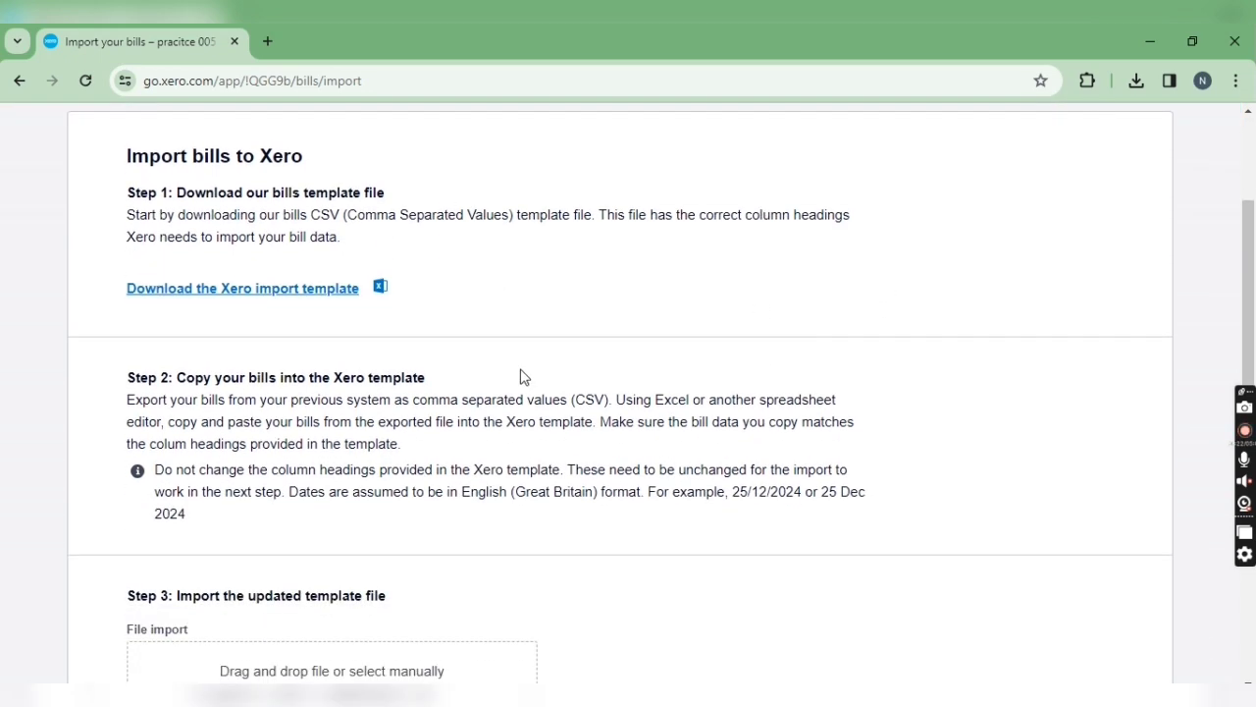
scroll(331, 511, up, 1)
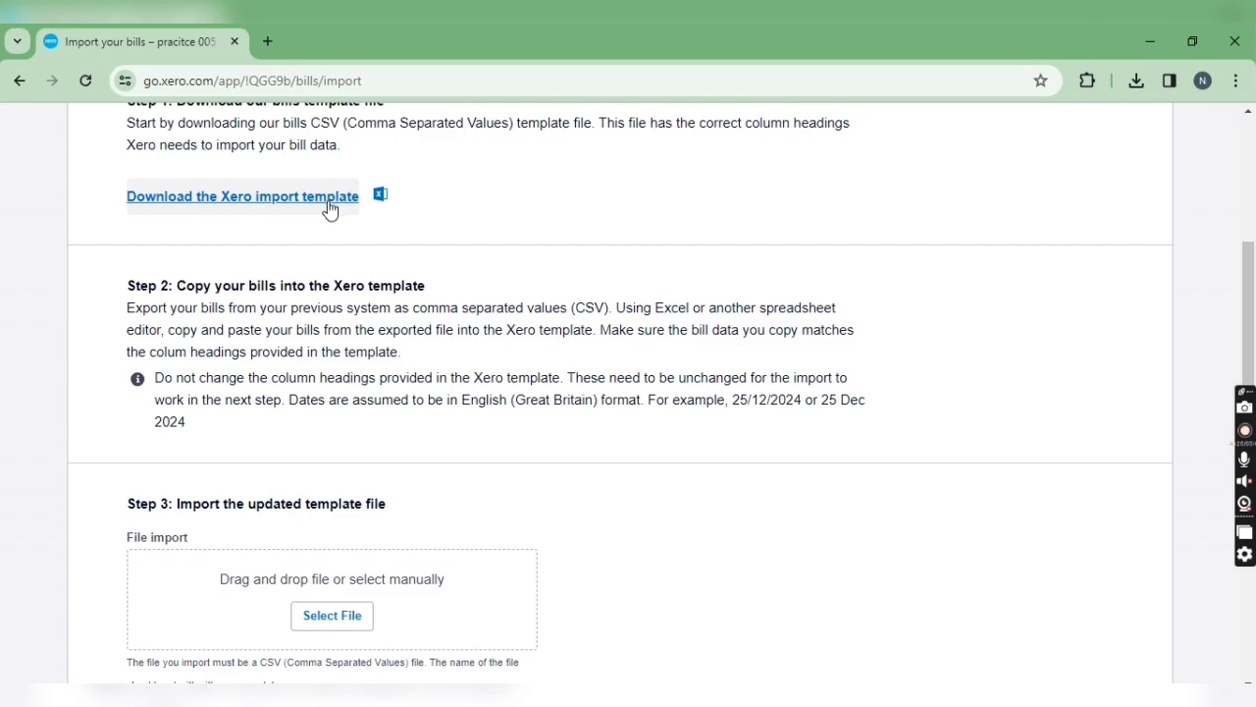
Switch to Excel and examine the contact, invoice number, date, quantity and unit amount columns in BillTemplate (1).csv.
key(alt+Tab)
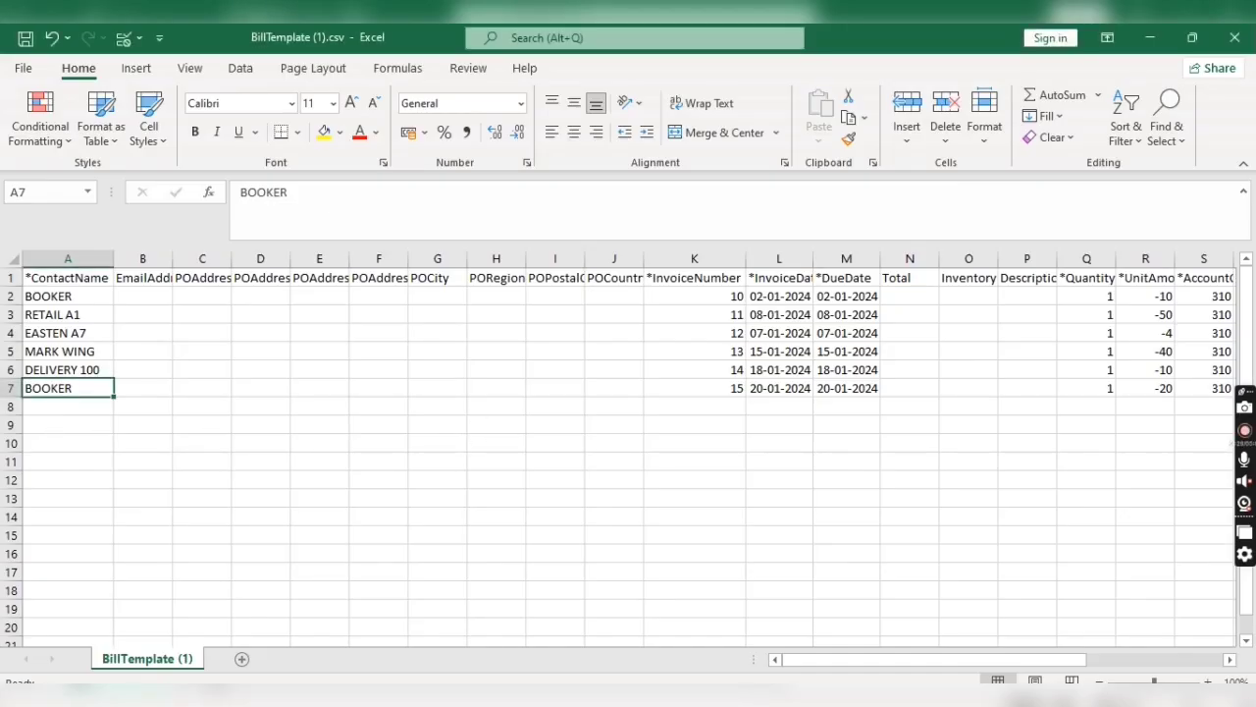
click(69, 260)
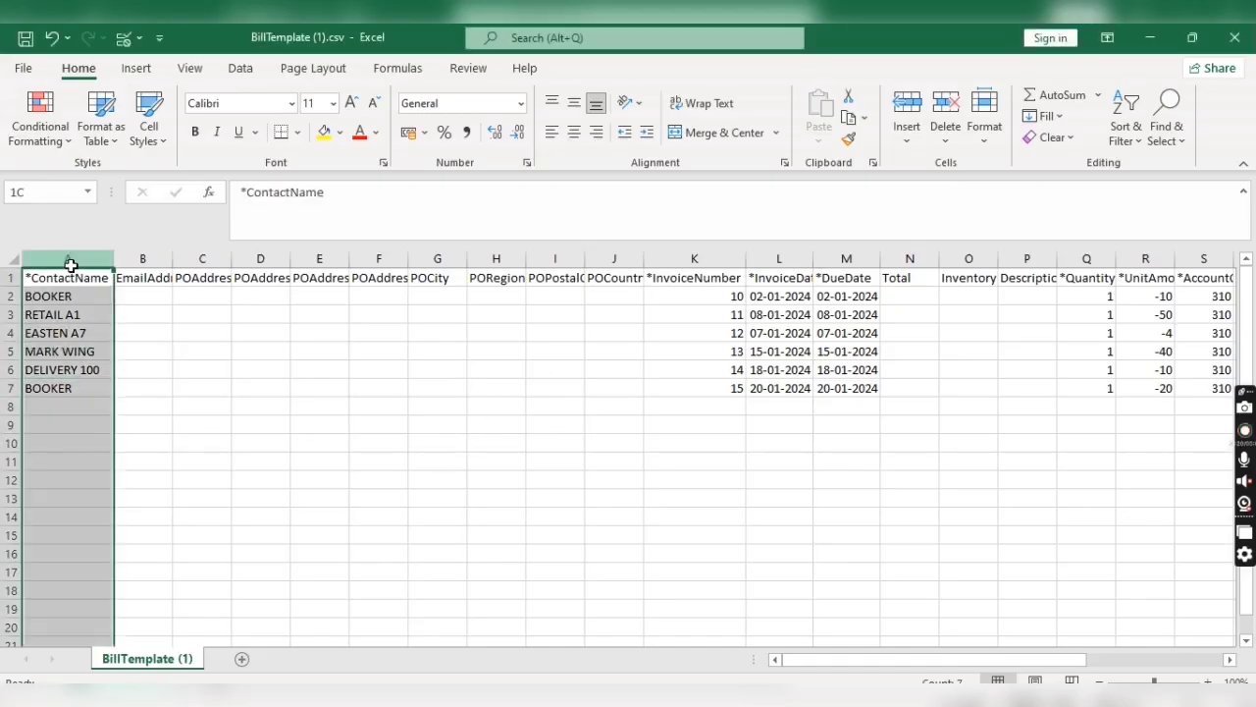
click(675, 259)
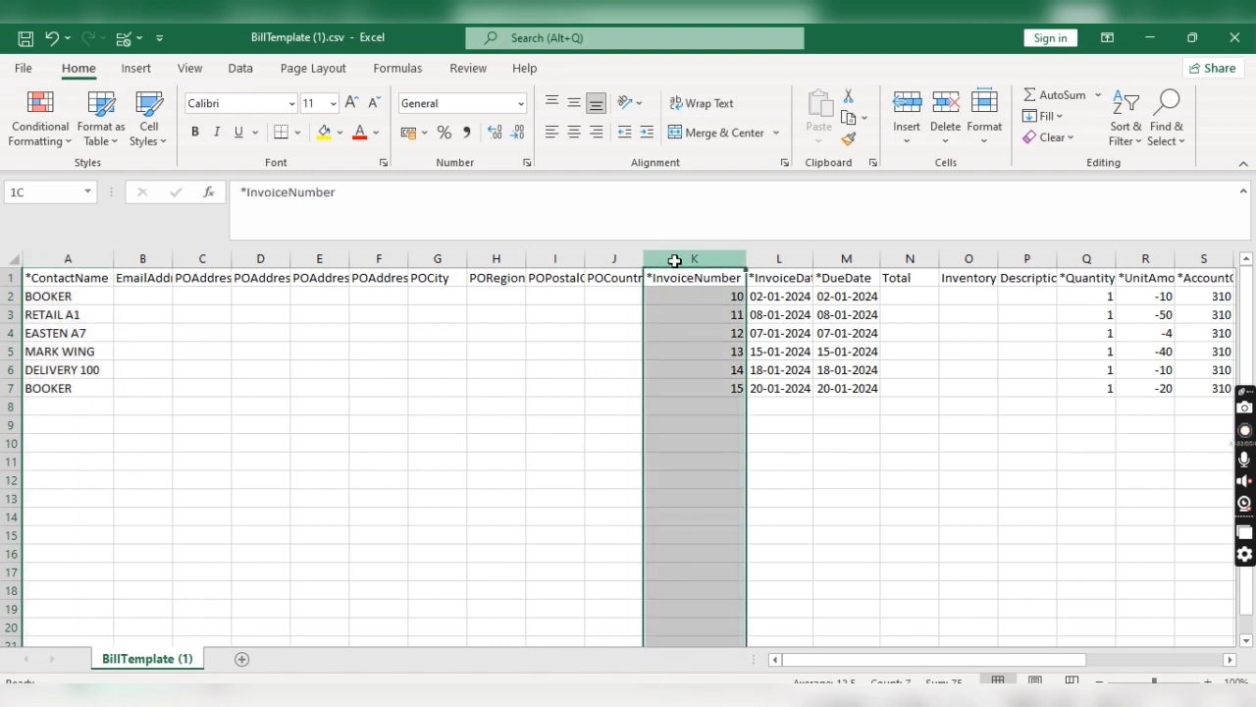
click(761, 260)
click(846, 259)
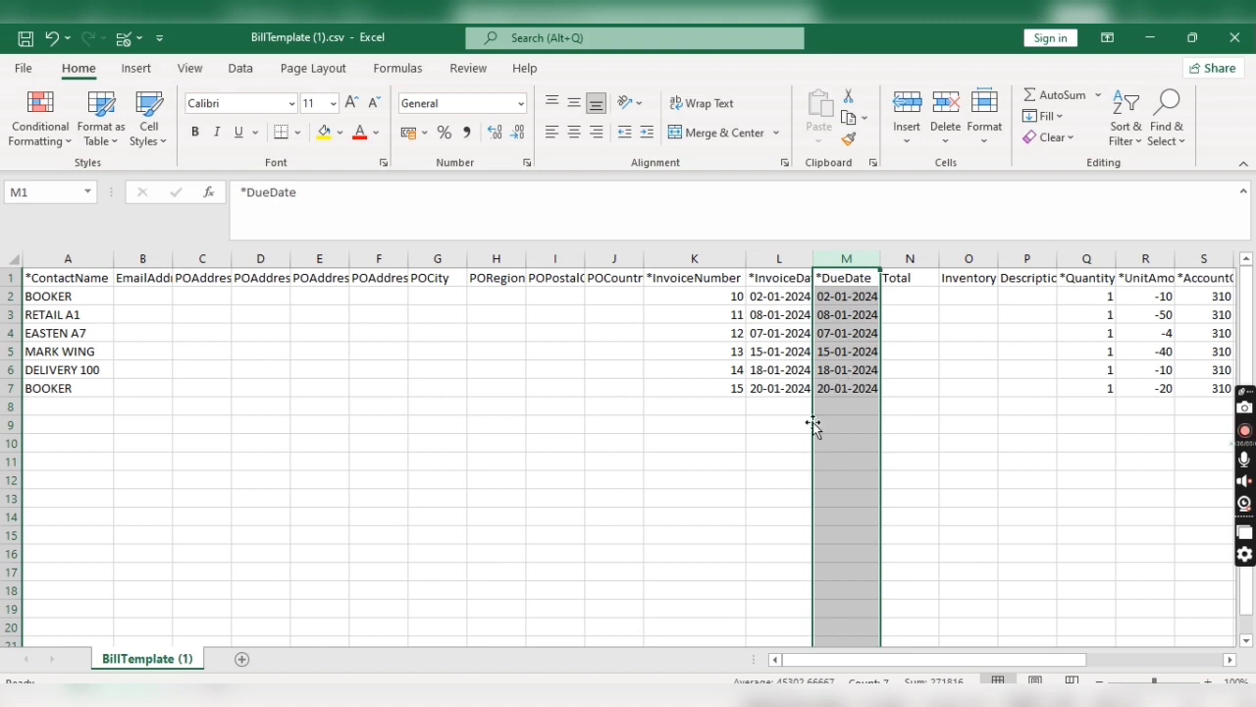
click(1087, 259)
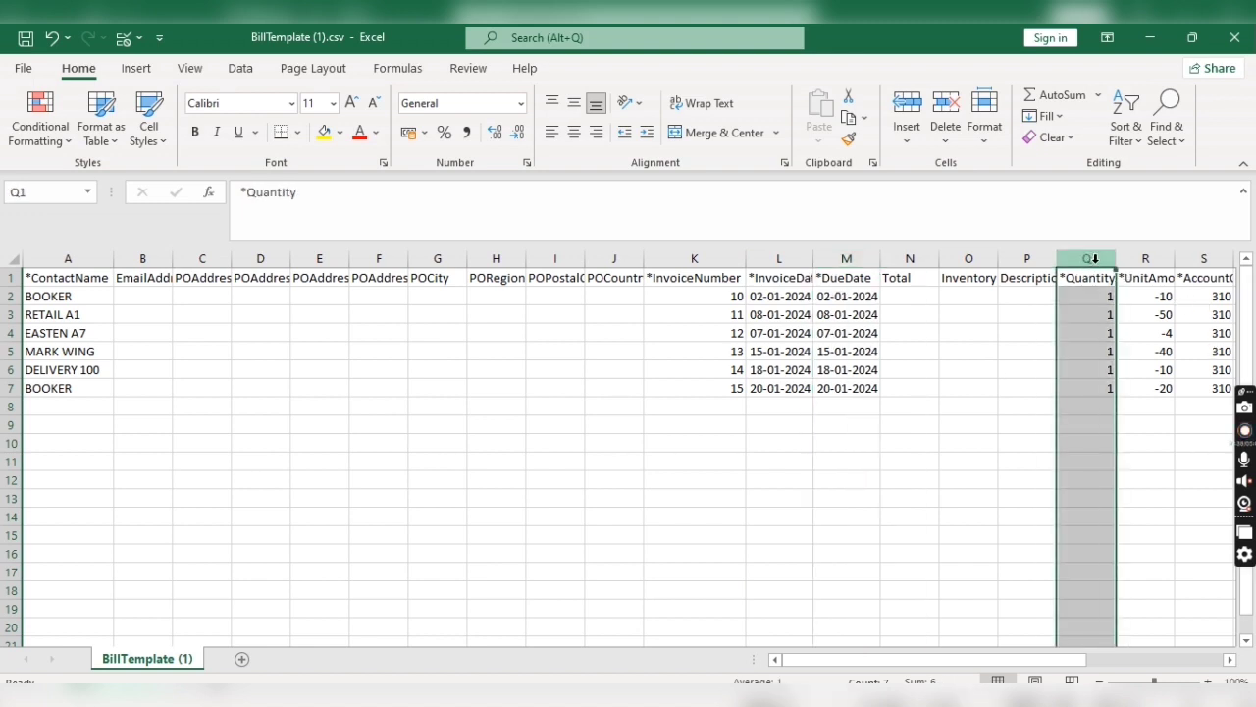
click(1145, 259)
click(1150, 299)
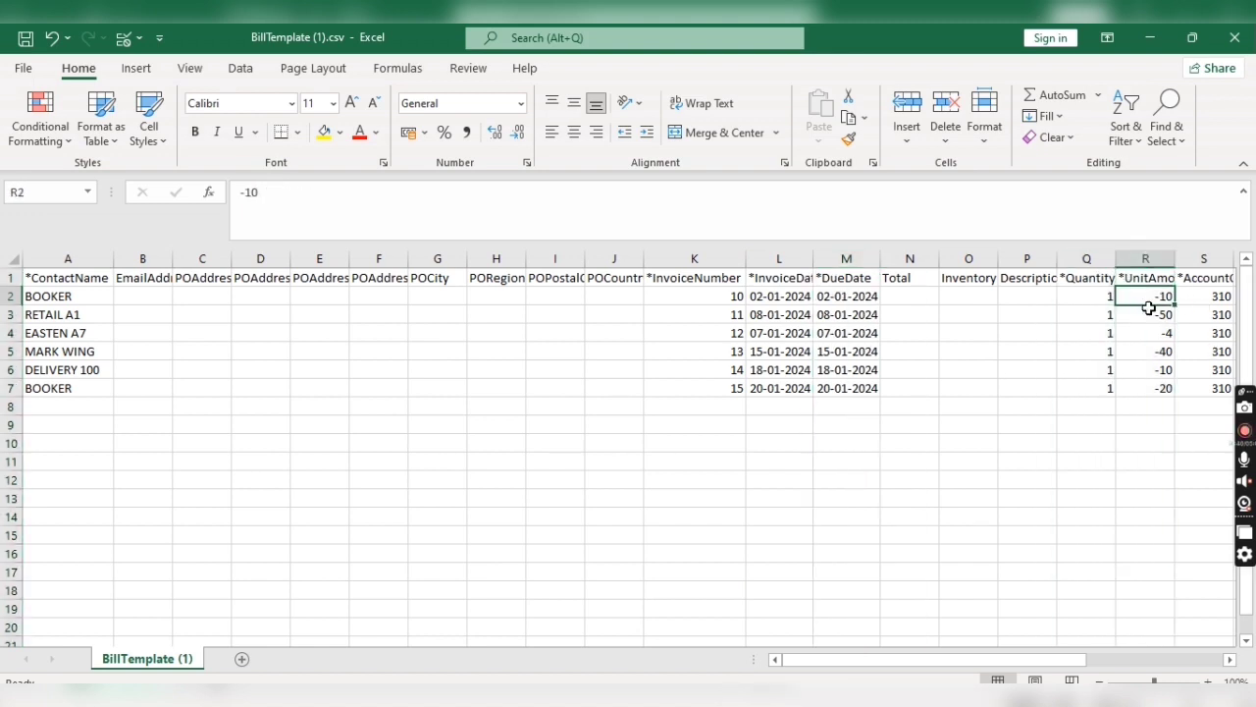
drag(948, 673, 850, 648)
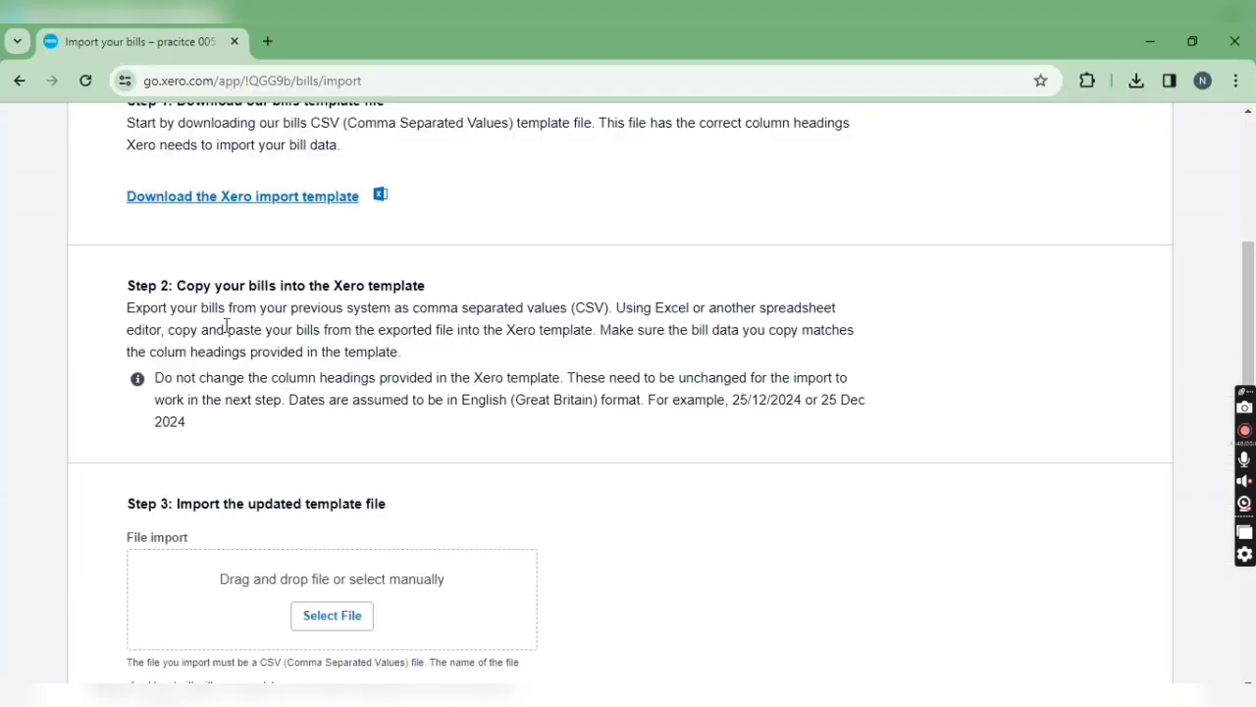
Back in Xero, choose BillTemplate (1).csv from Downloads as the file to import.
click(340, 619)
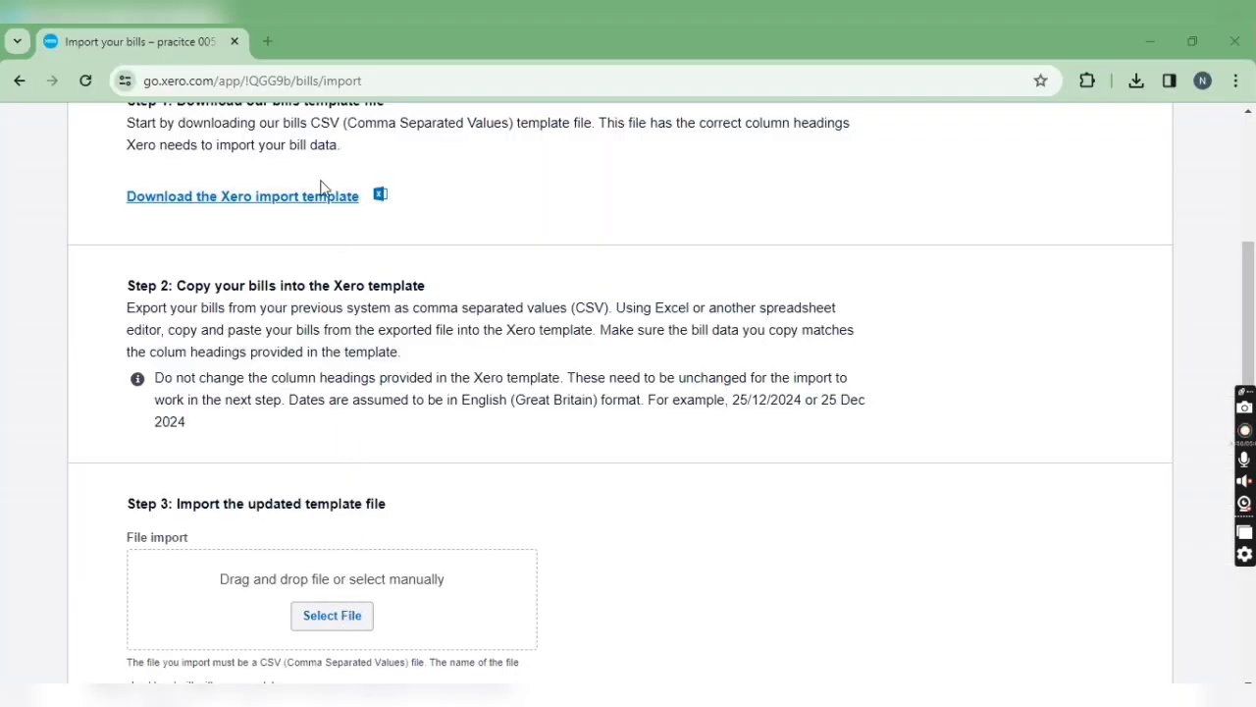
click(339, 187)
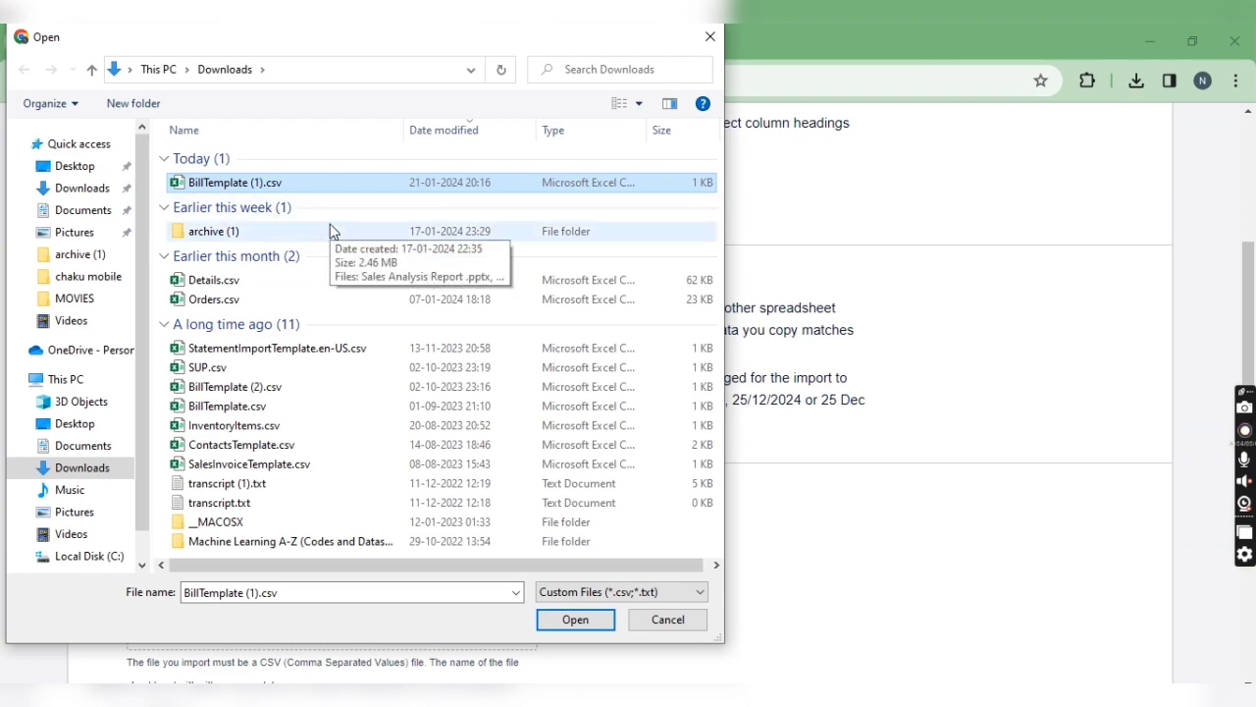
key(Return)
scroll(453, 358, down, 1)
scroll(452, 359, down, 3)
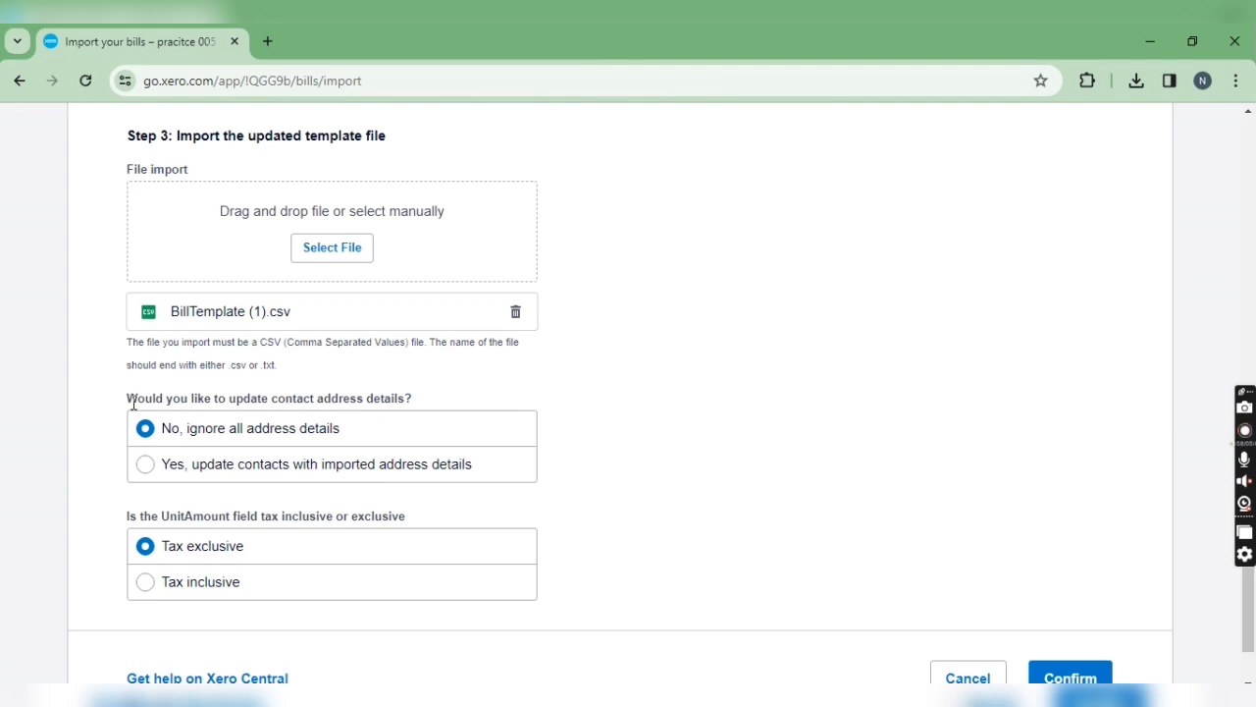
Complete the bill import, ignoring all address details and treating the unit amounts as tax exclusive.
drag(133, 402, 400, 393)
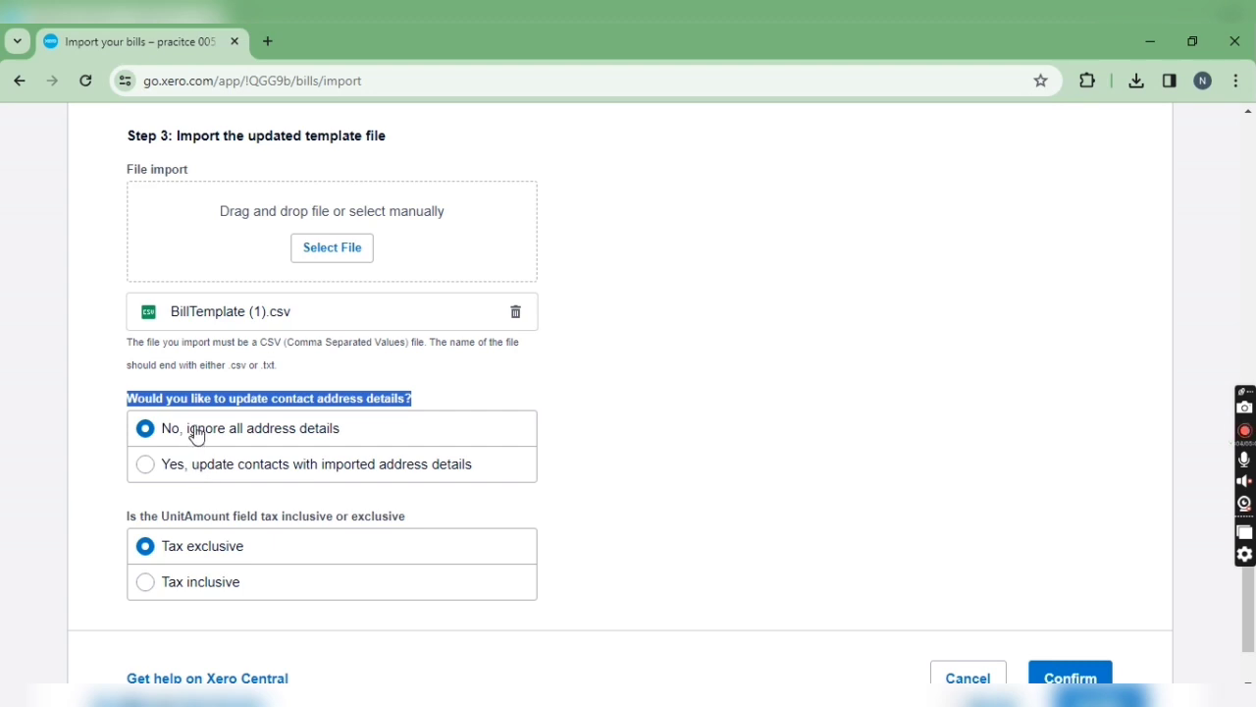
scroll(637, 463, down, 1)
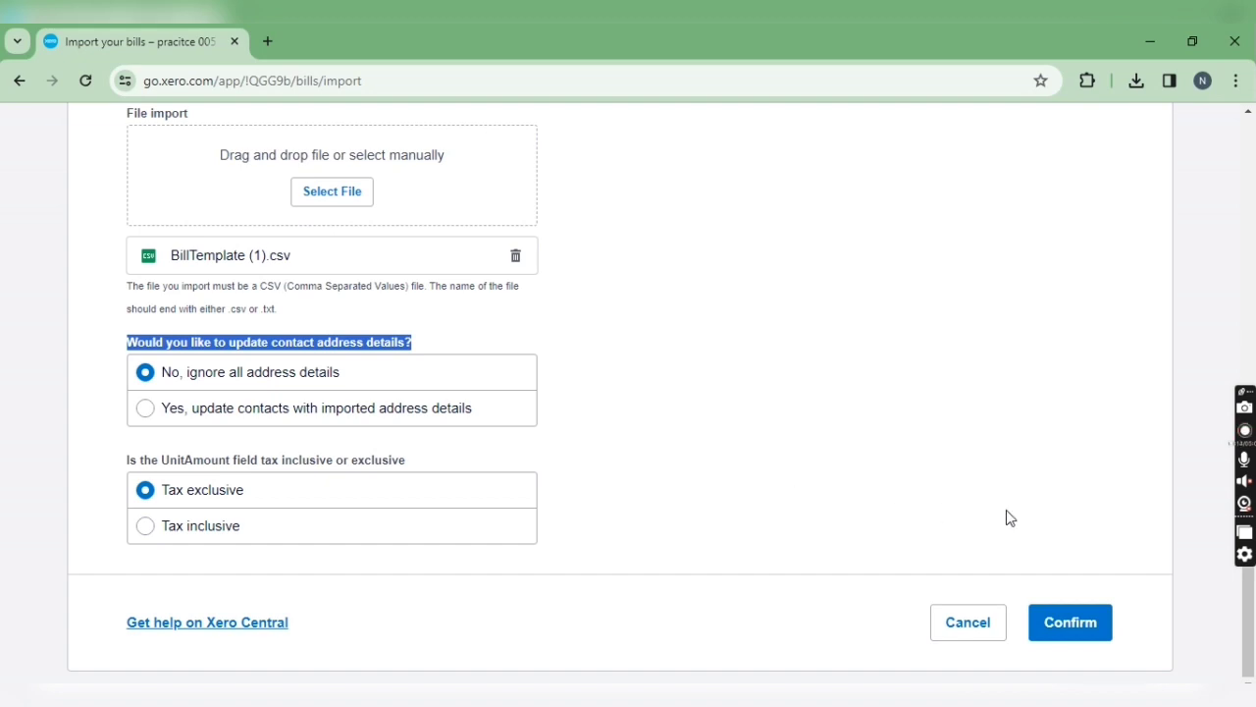
click(1052, 628)
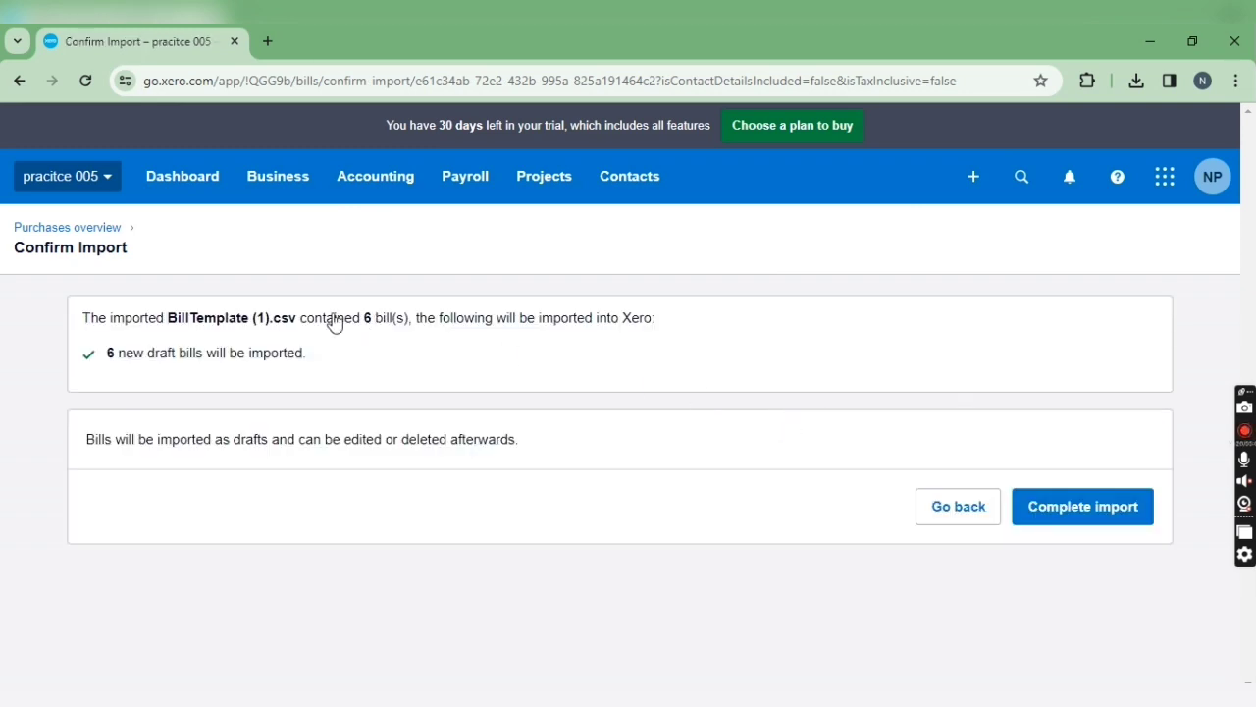
drag(119, 352, 324, 363)
click(1079, 512)
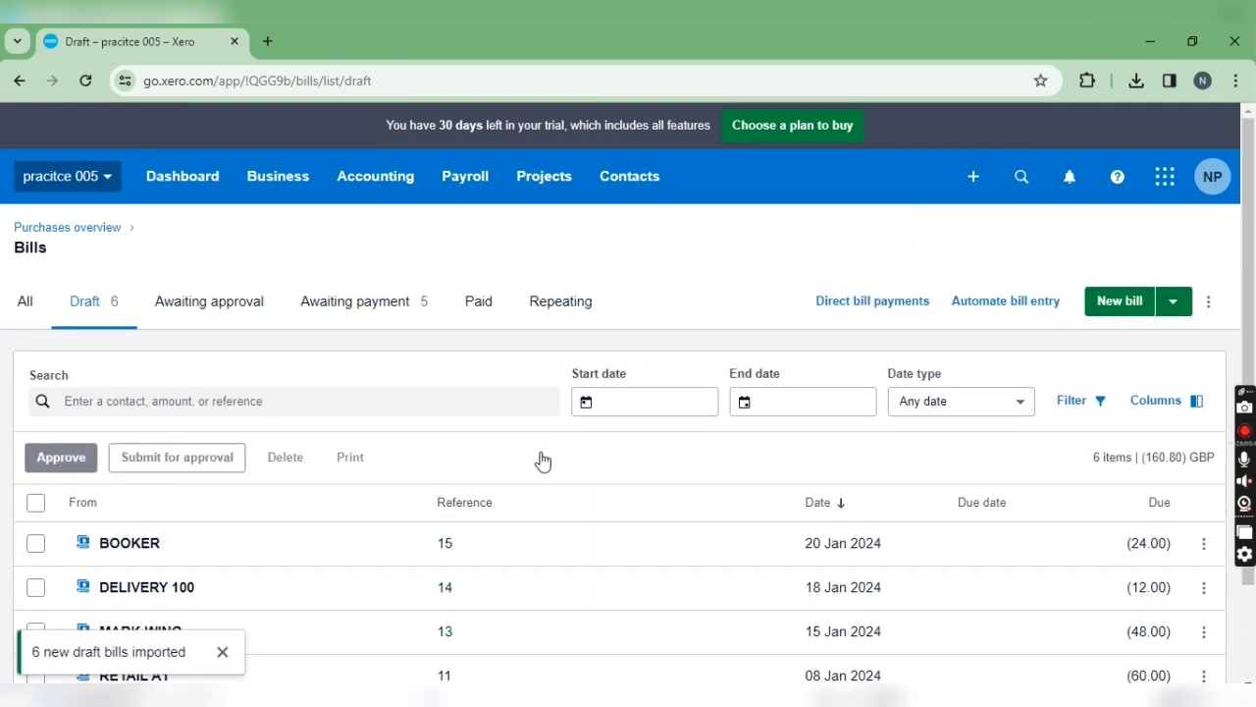
Open the BOOKER draft with reference 15 in a new browser tab and select all drafts in the bills list.
scroll(541, 466, down, 1)
scroll(601, 459, down, 1)
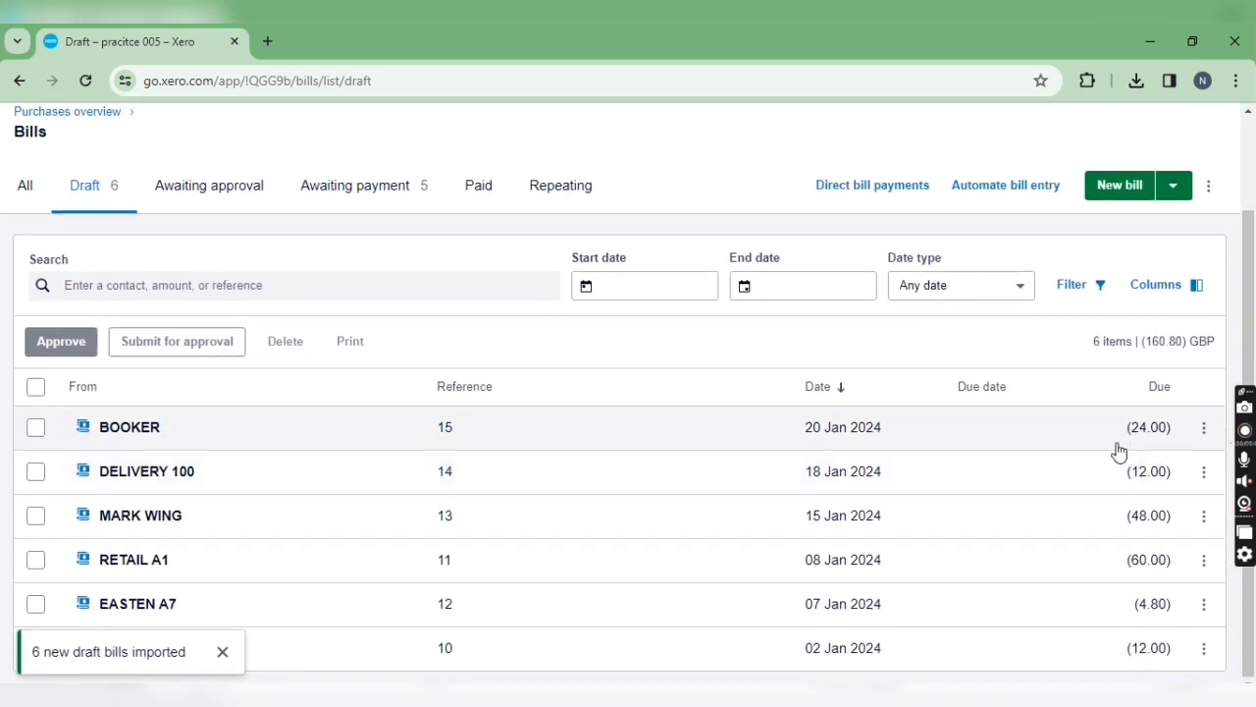
scroll(616, 368, up, 1)
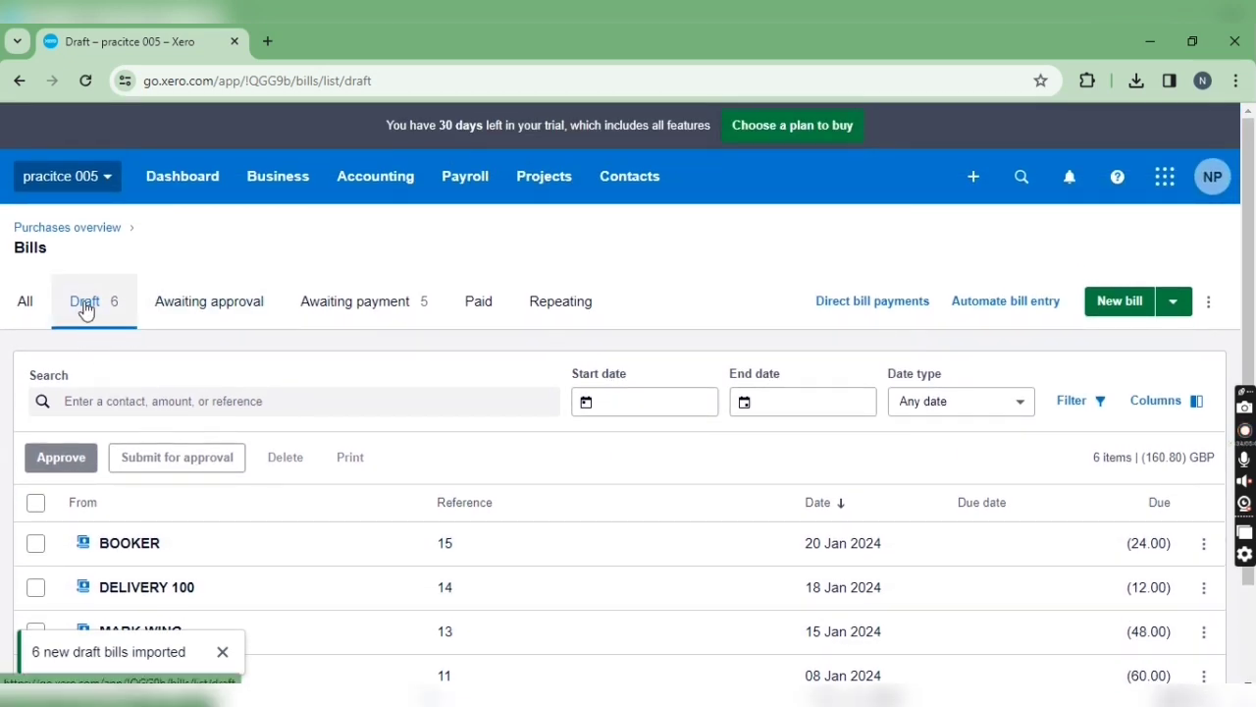
scroll(290, 422, down, 1)
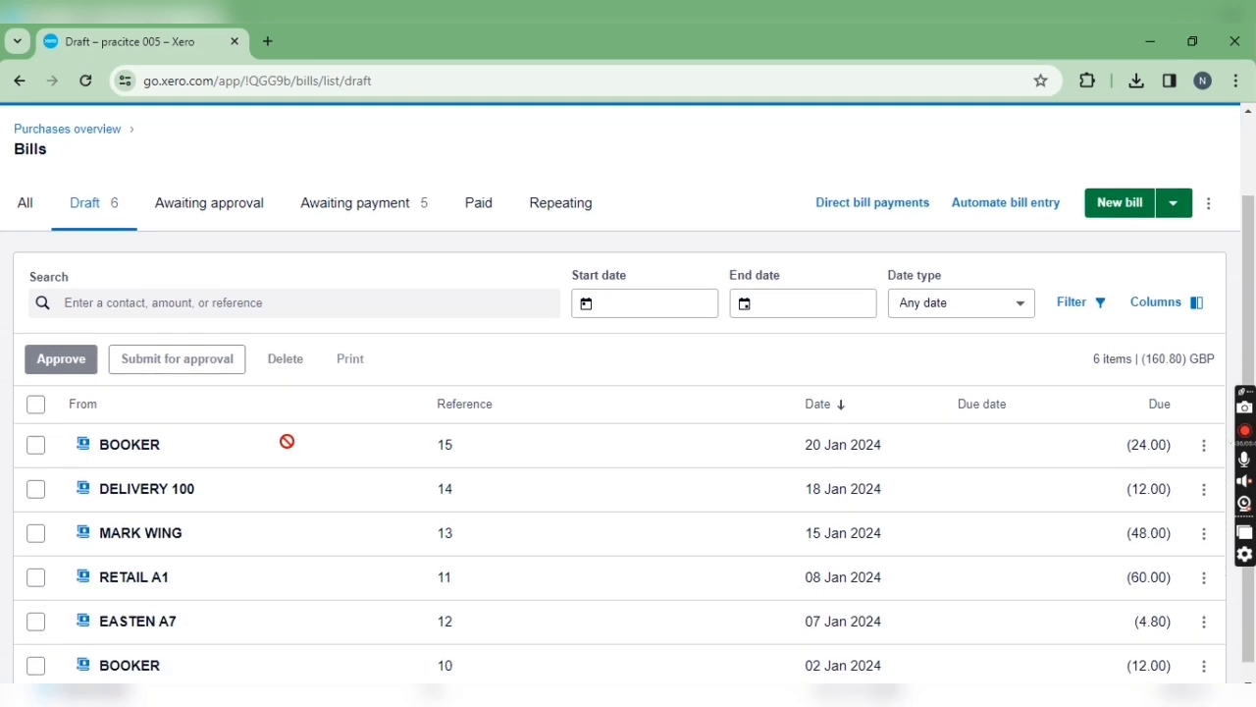
right_click(123, 430)
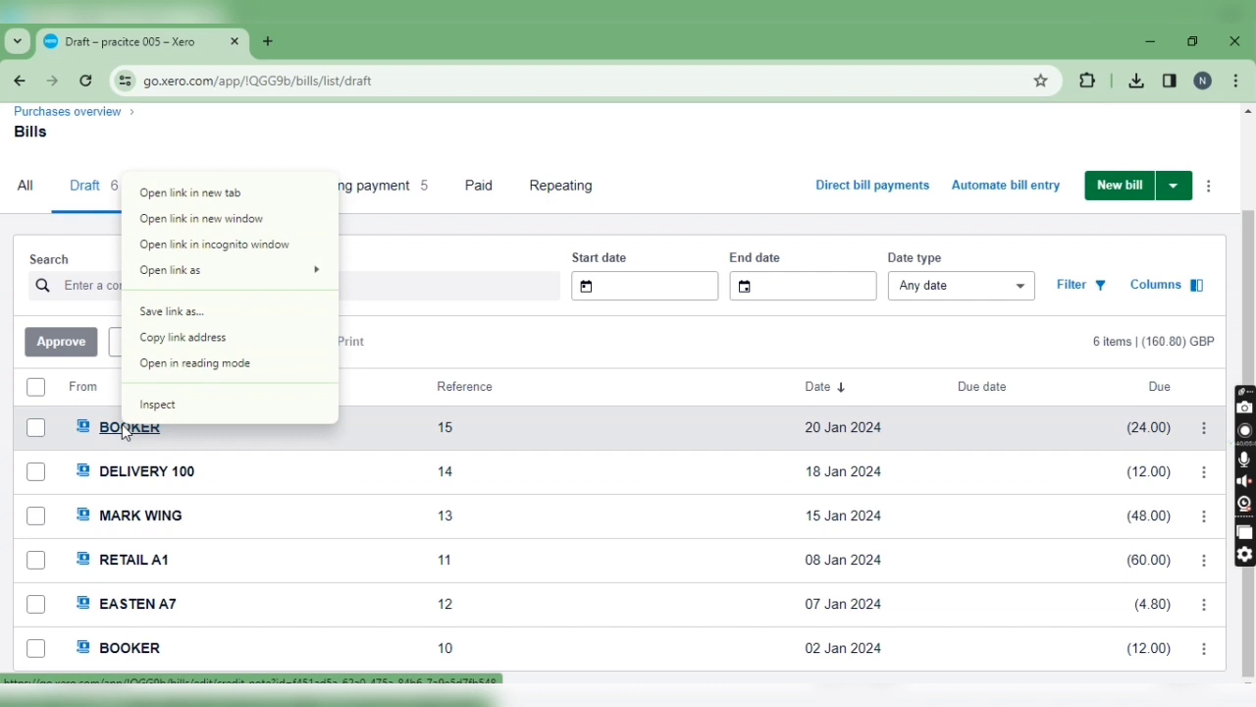
click(196, 194)
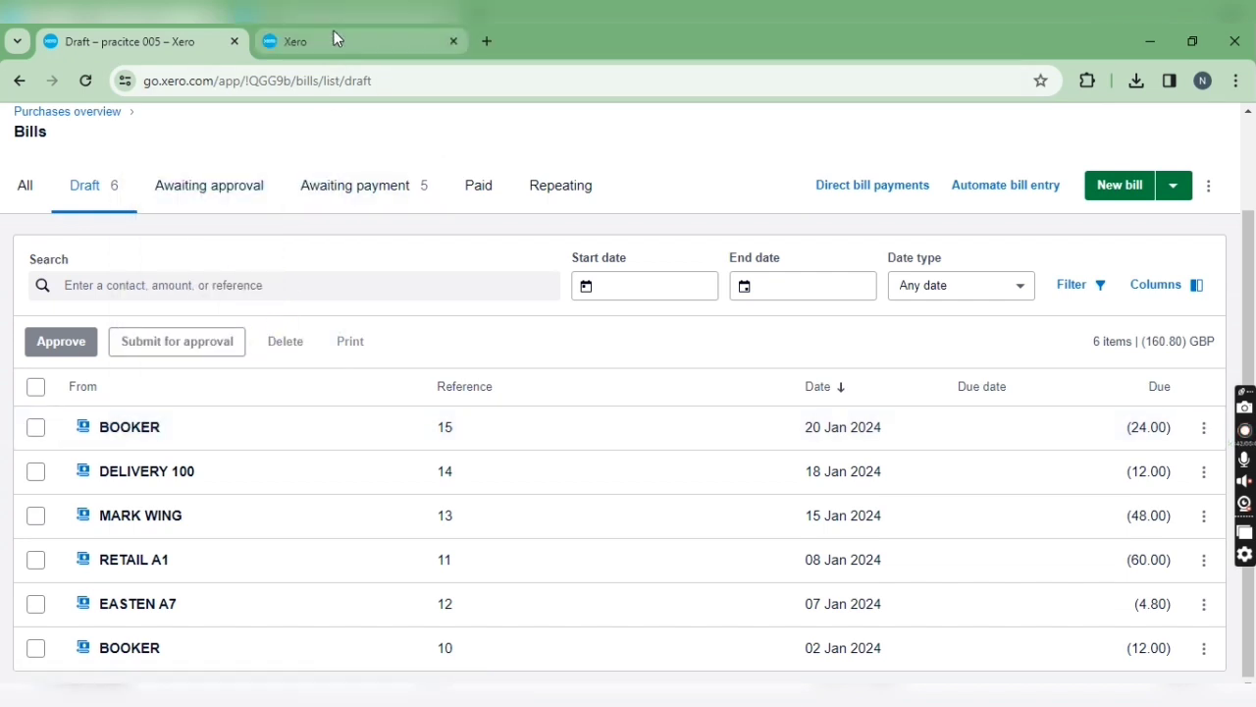
click(333, 39)
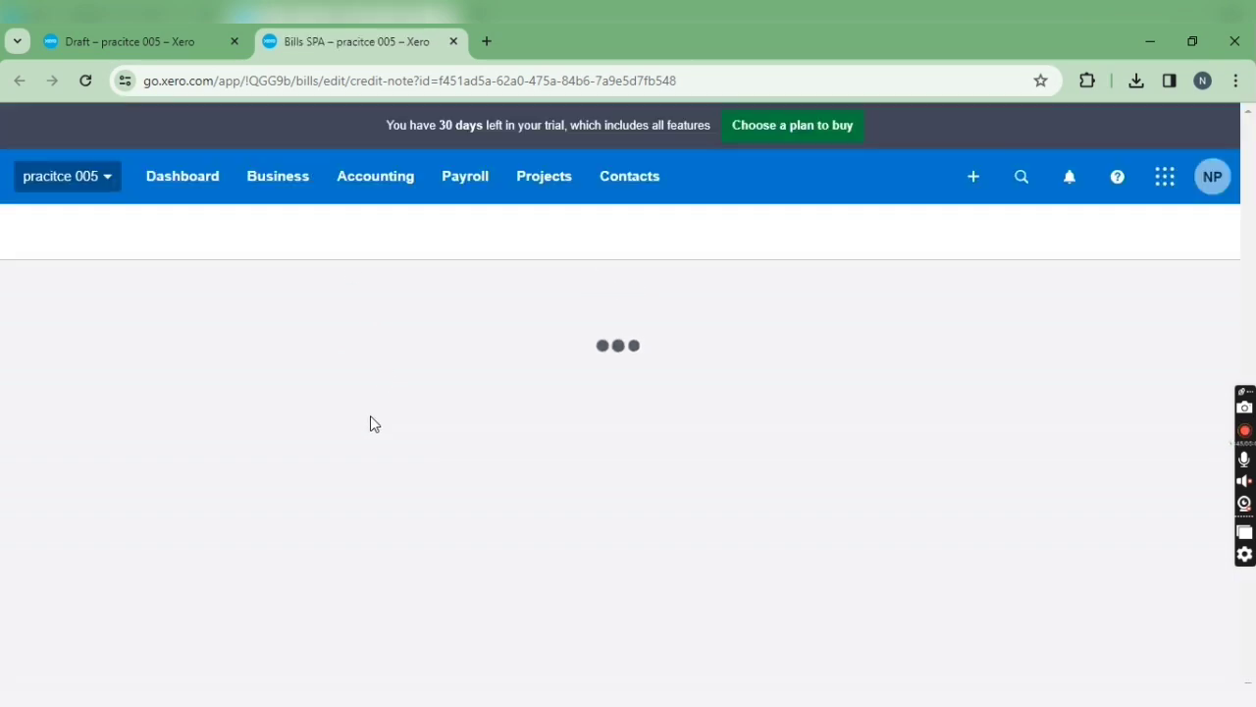
click(127, 39)
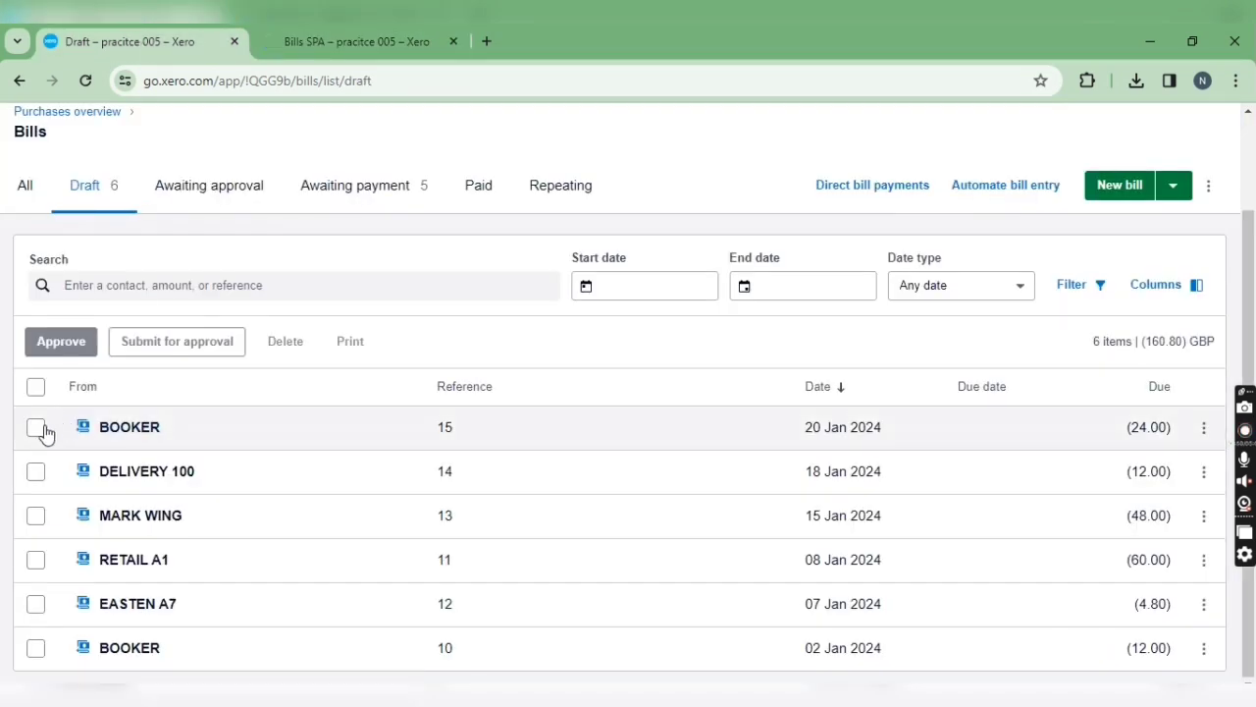
click(35, 391)
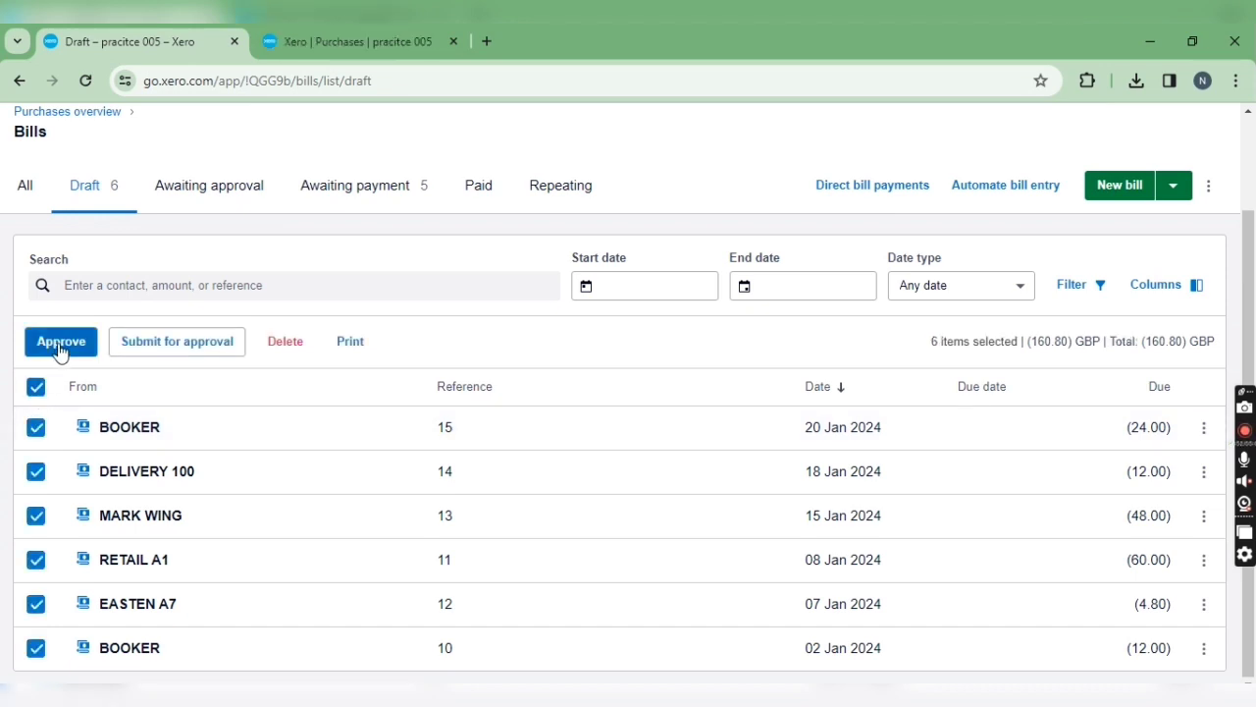
Review the draft BOOKER credit note 15 in its own tab and approve it.
click(359, 39)
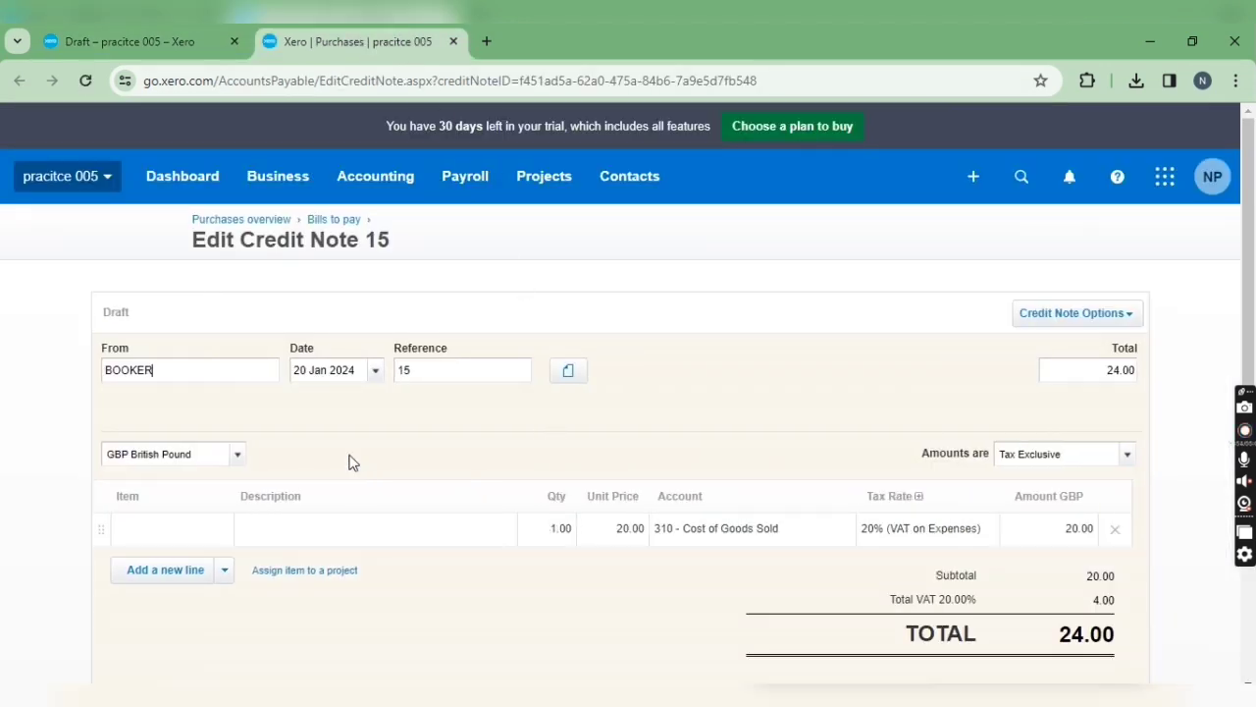
drag(254, 244, 371, 269)
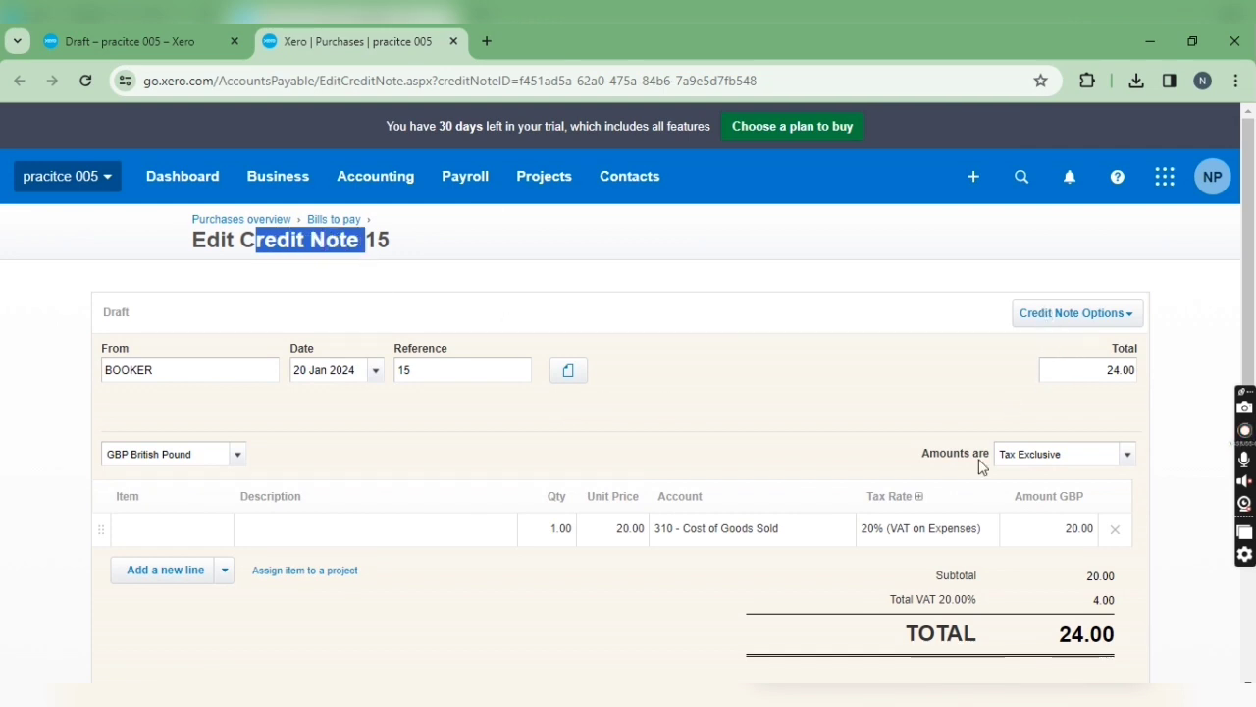
click(1035, 331)
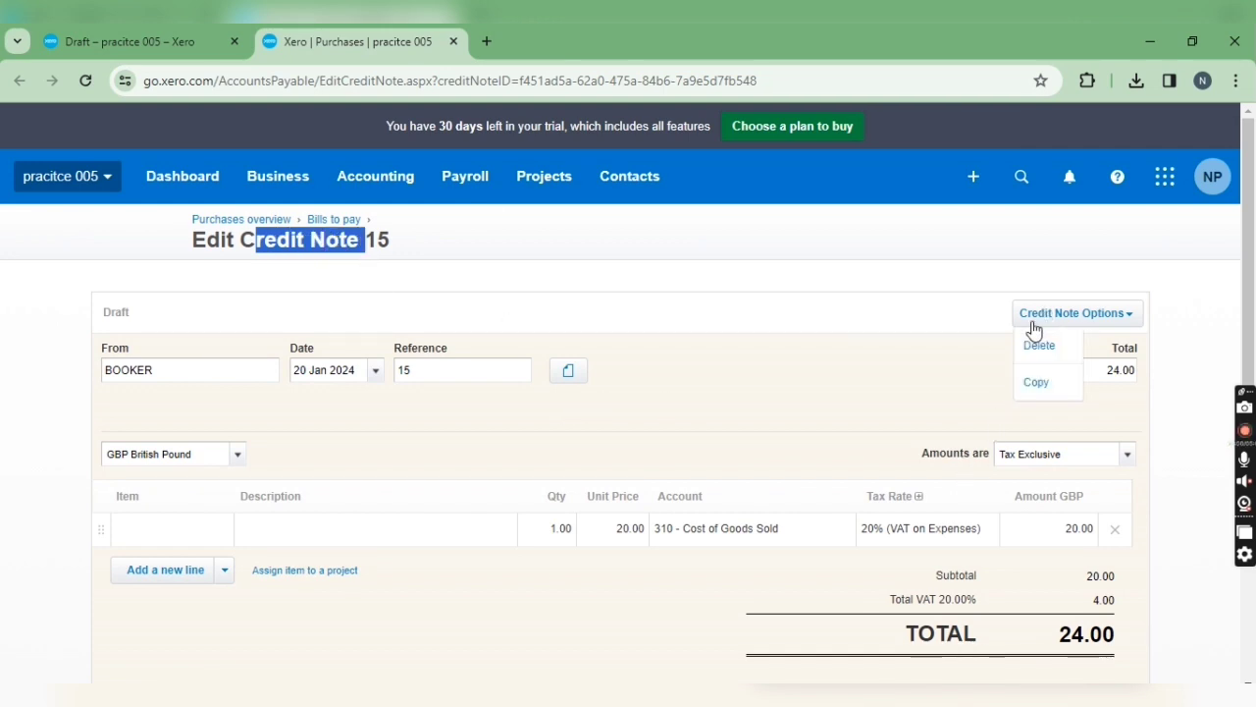
scroll(971, 425, down, 3)
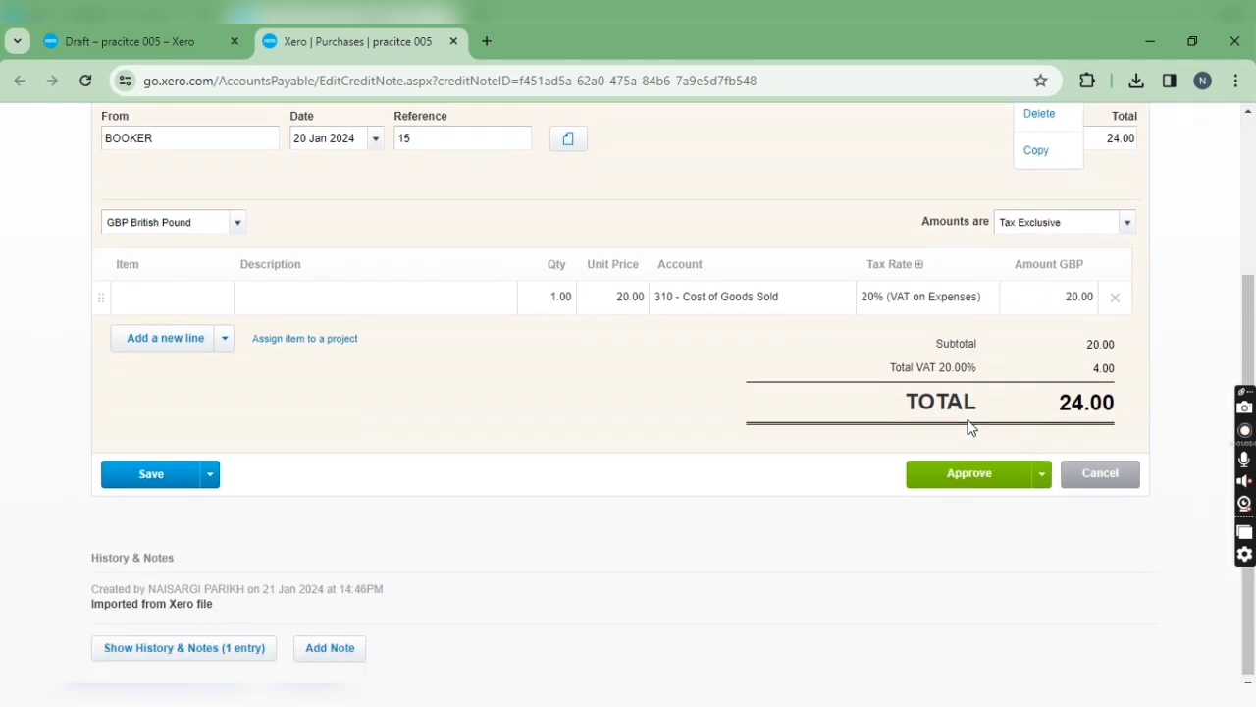
click(978, 486)
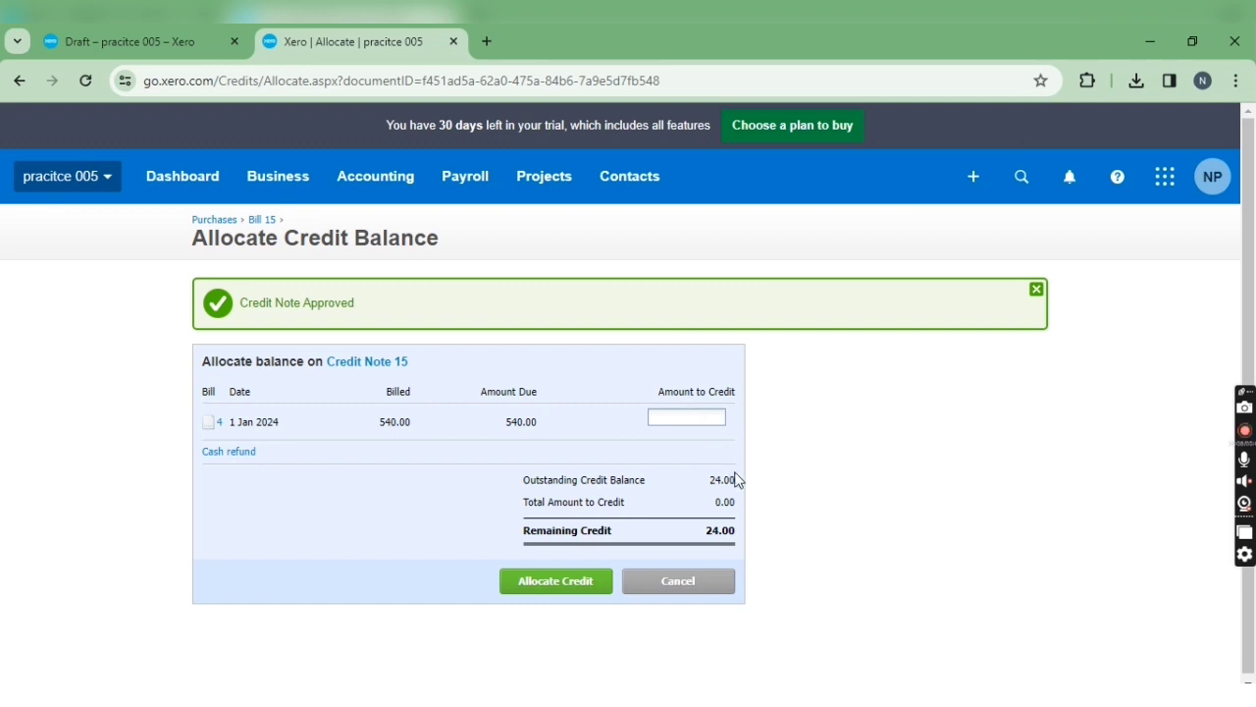
Allocate 24.00 from credit note 15 to BOOKER's bill 4 and return to the draft bills list.
click(530, 585)
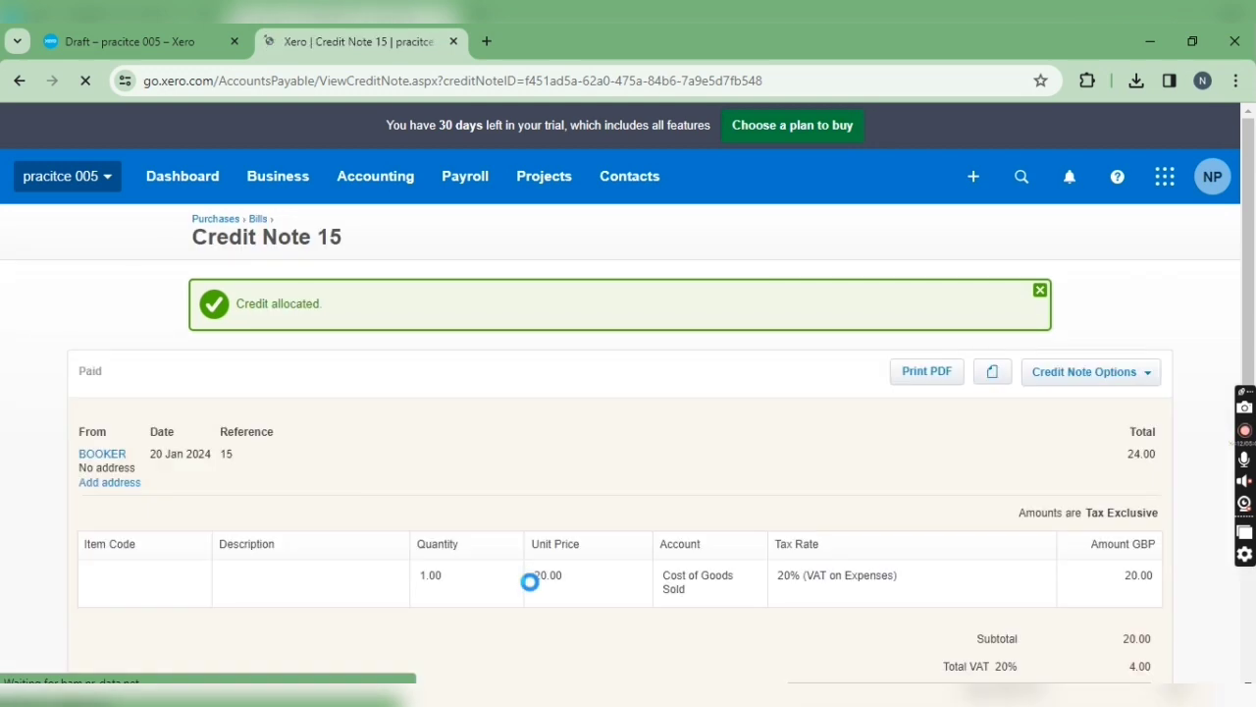
scroll(647, 409, down, 2)
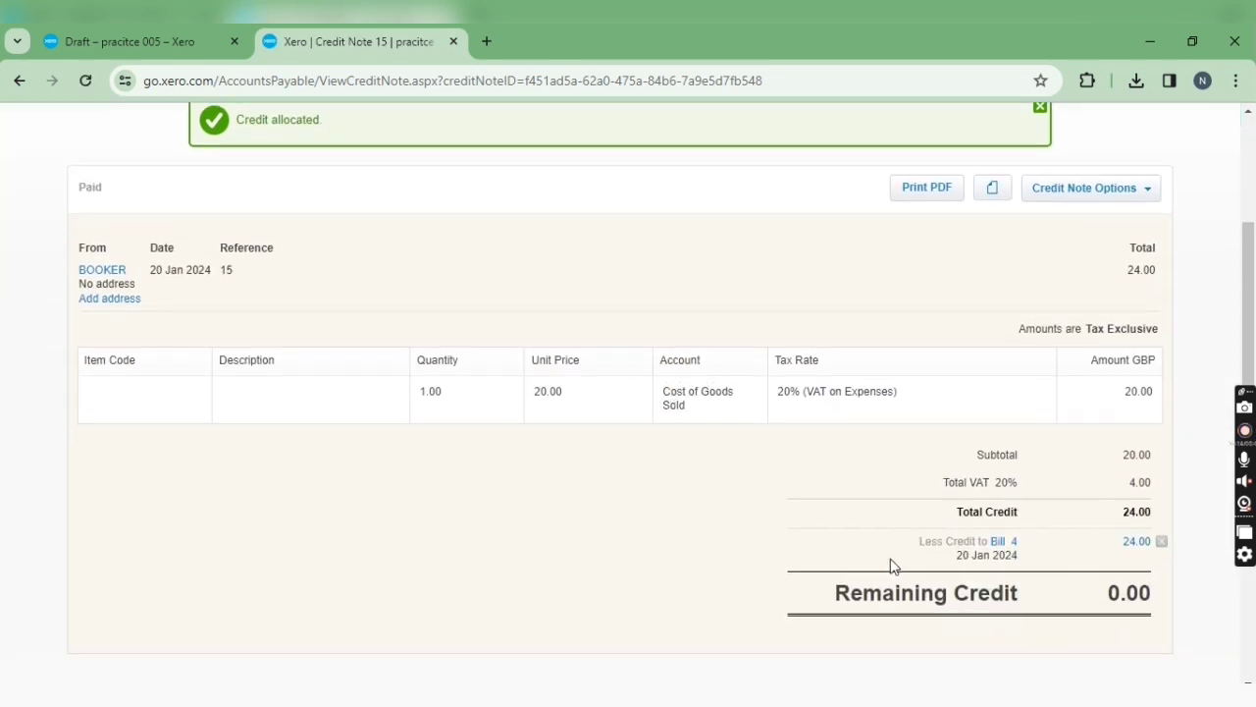
click(108, 41)
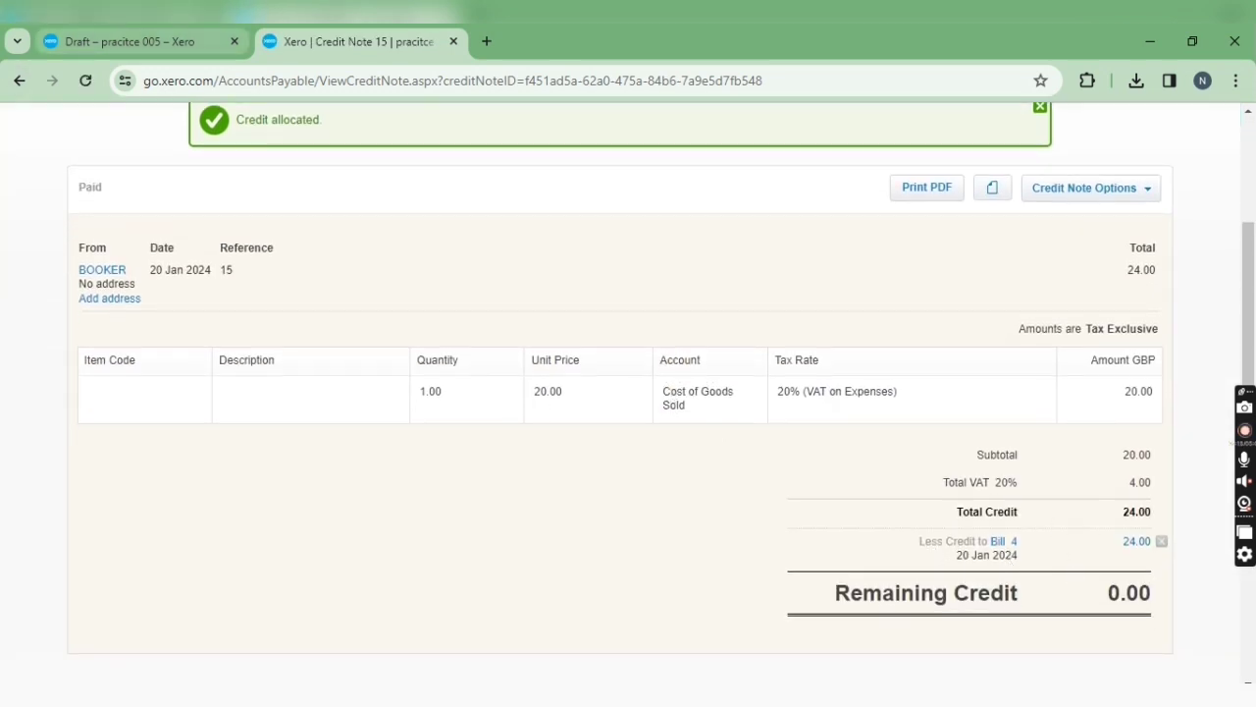
Refresh the draft bills list and close the browser tab showing credit note 15.
scroll(89, 203, up, 1)
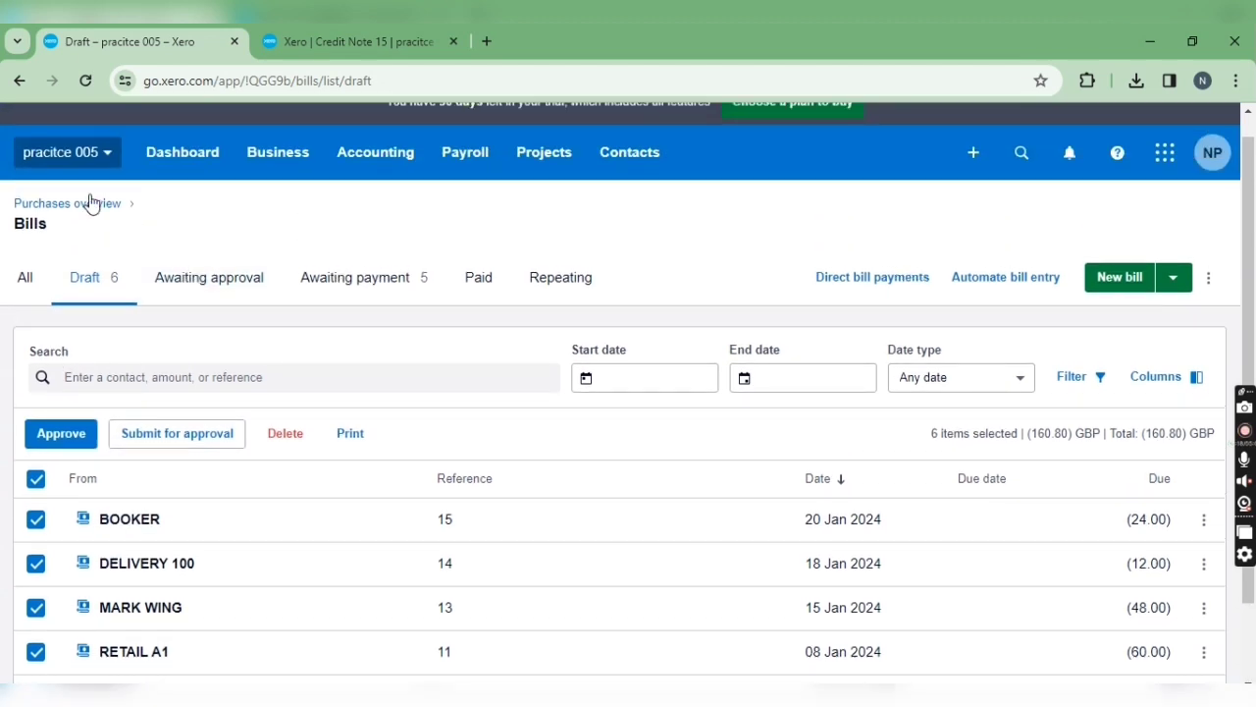
click(87, 81)
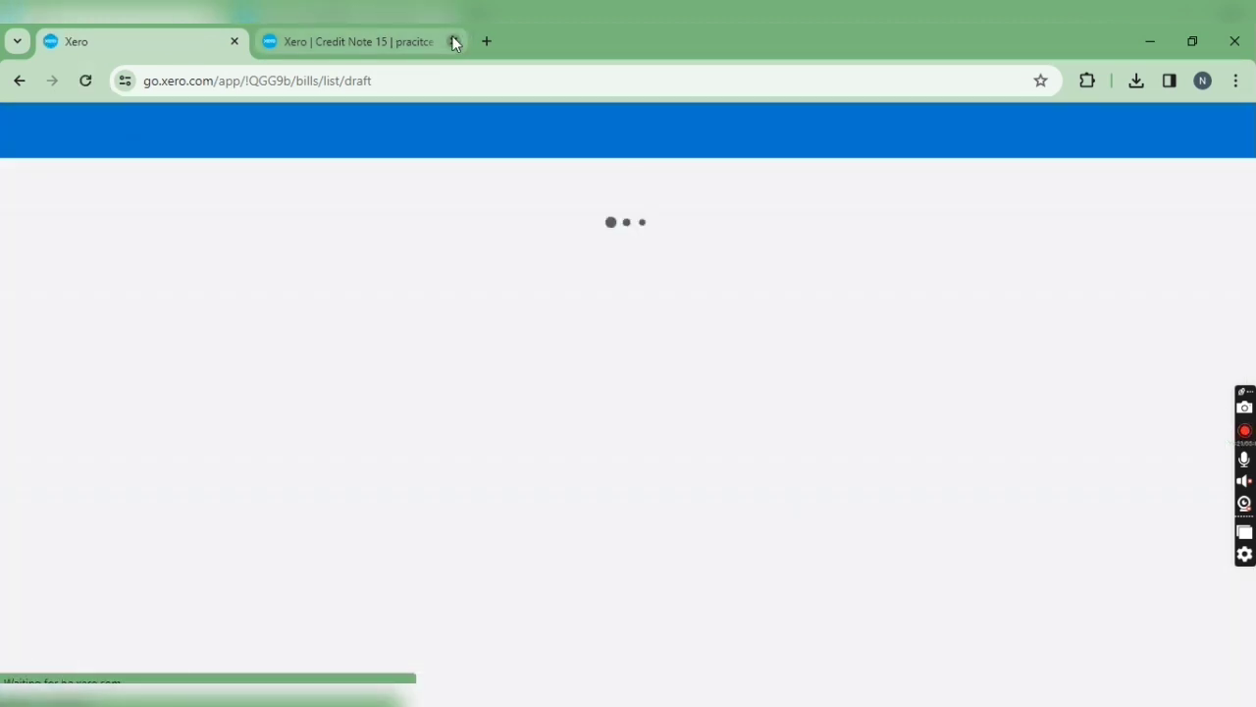
click(454, 42)
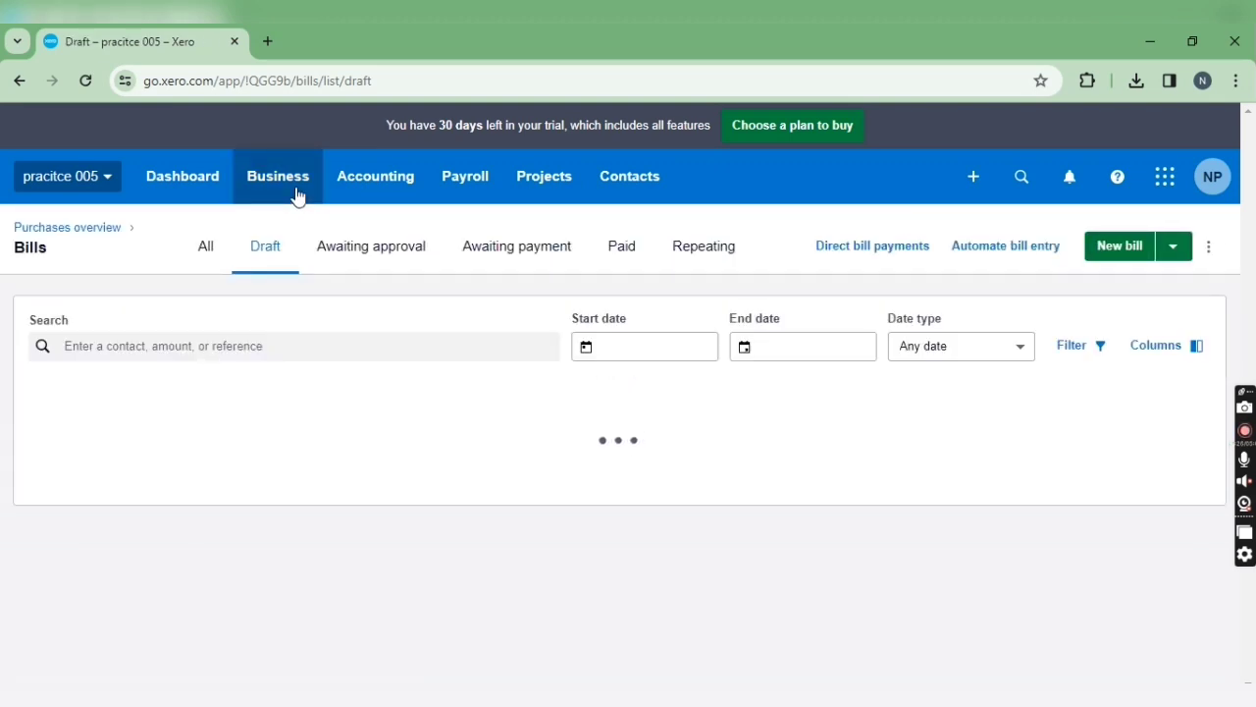
Select all remaining draft credit notes in the bills list and approve them together.
scroll(128, 491, down, 1)
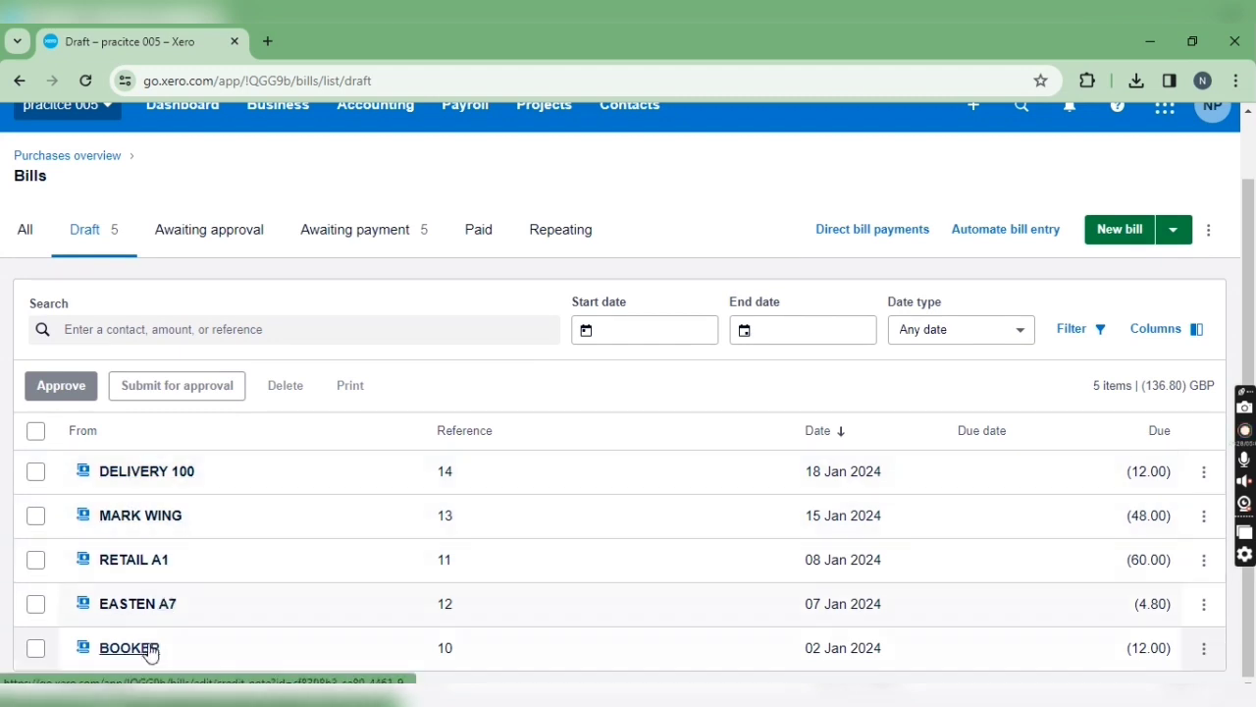
click(35, 429)
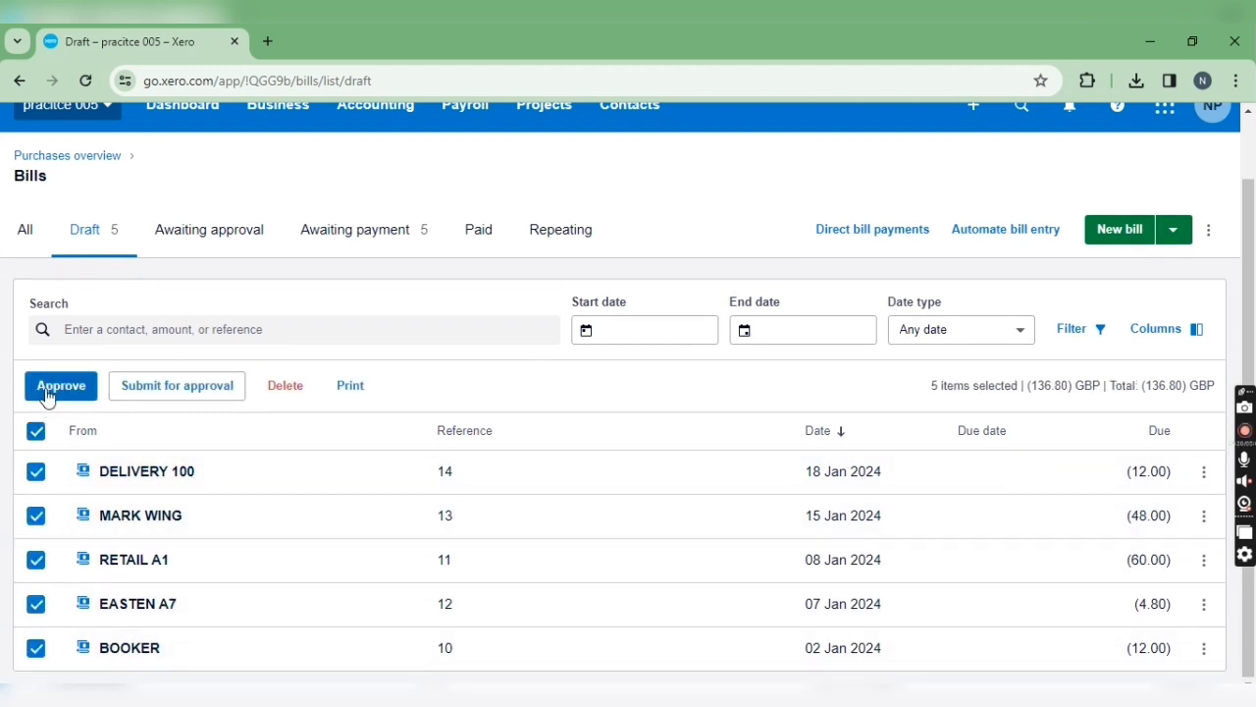
click(46, 393)
click(773, 448)
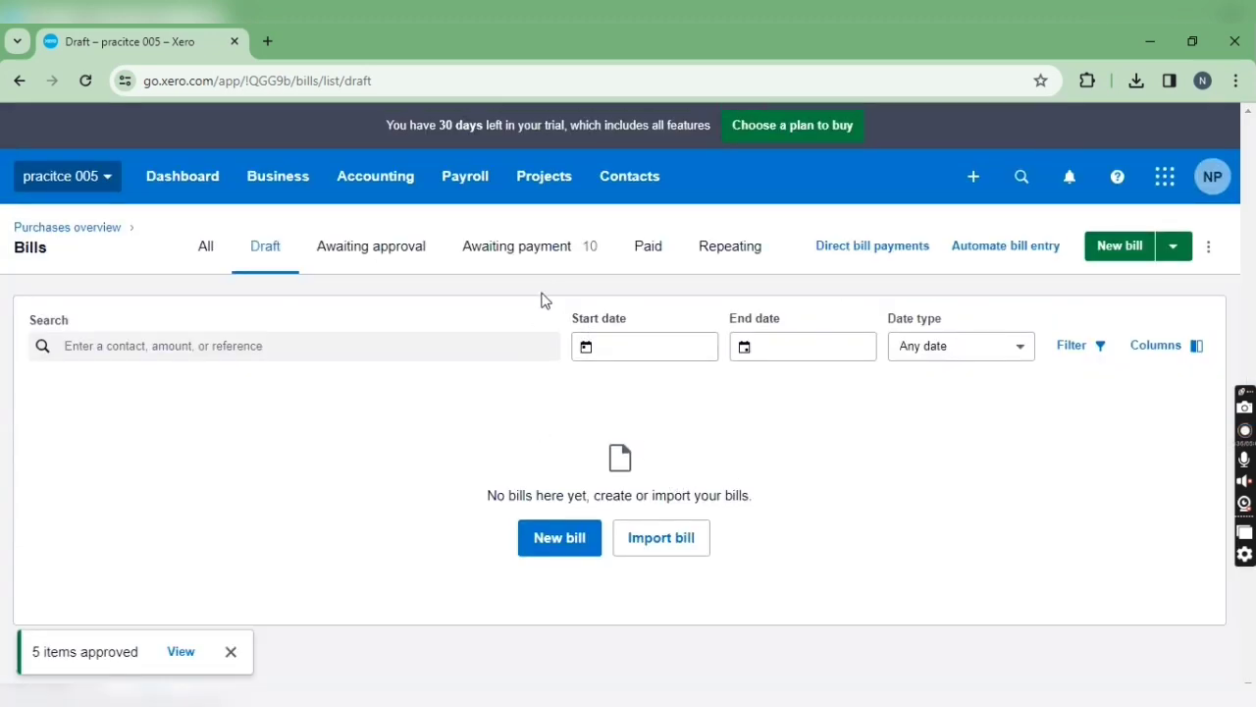
Show the bills awaiting payment and open DELIVERY 100's credit note with reference 14.
click(543, 247)
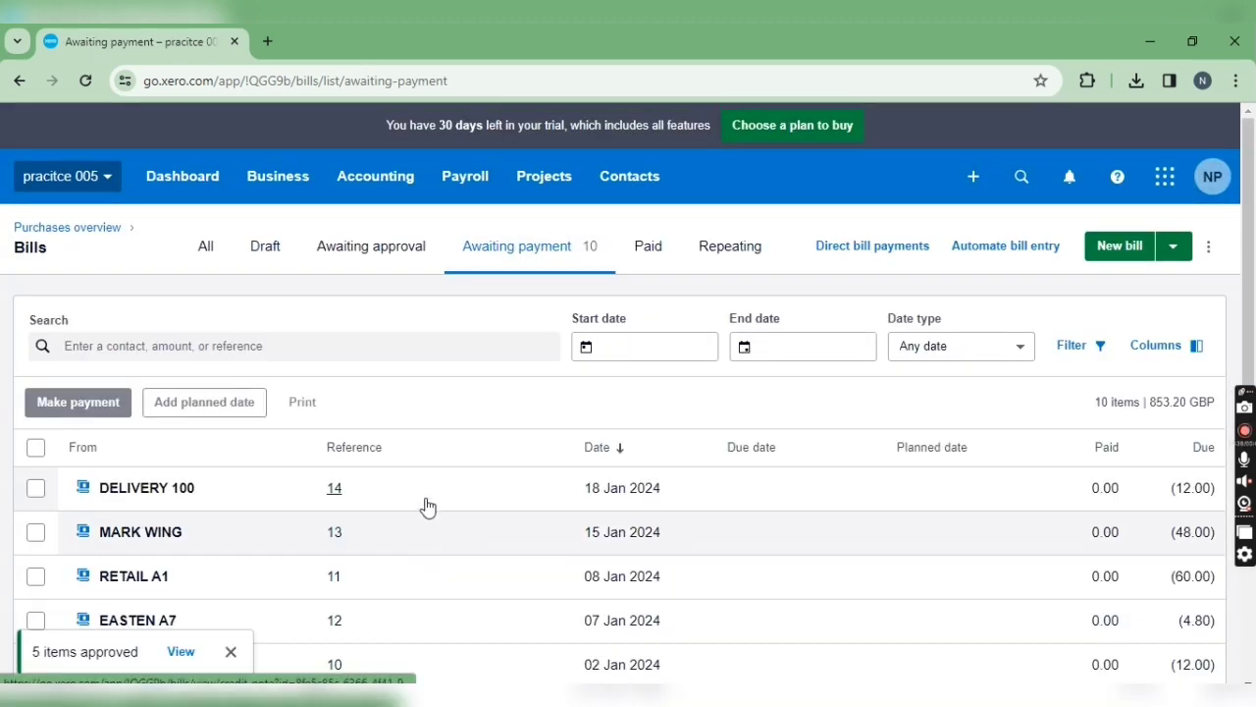
scroll(427, 506, down, 2)
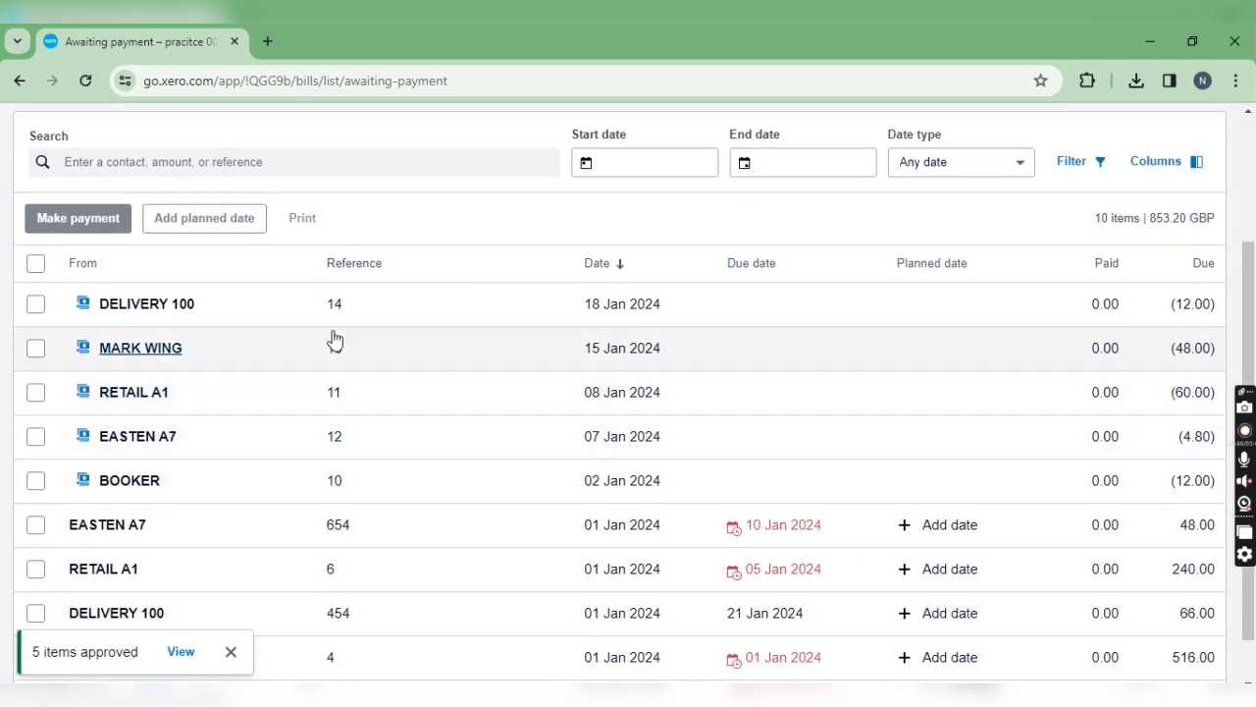
scroll(471, 441, up, 2)
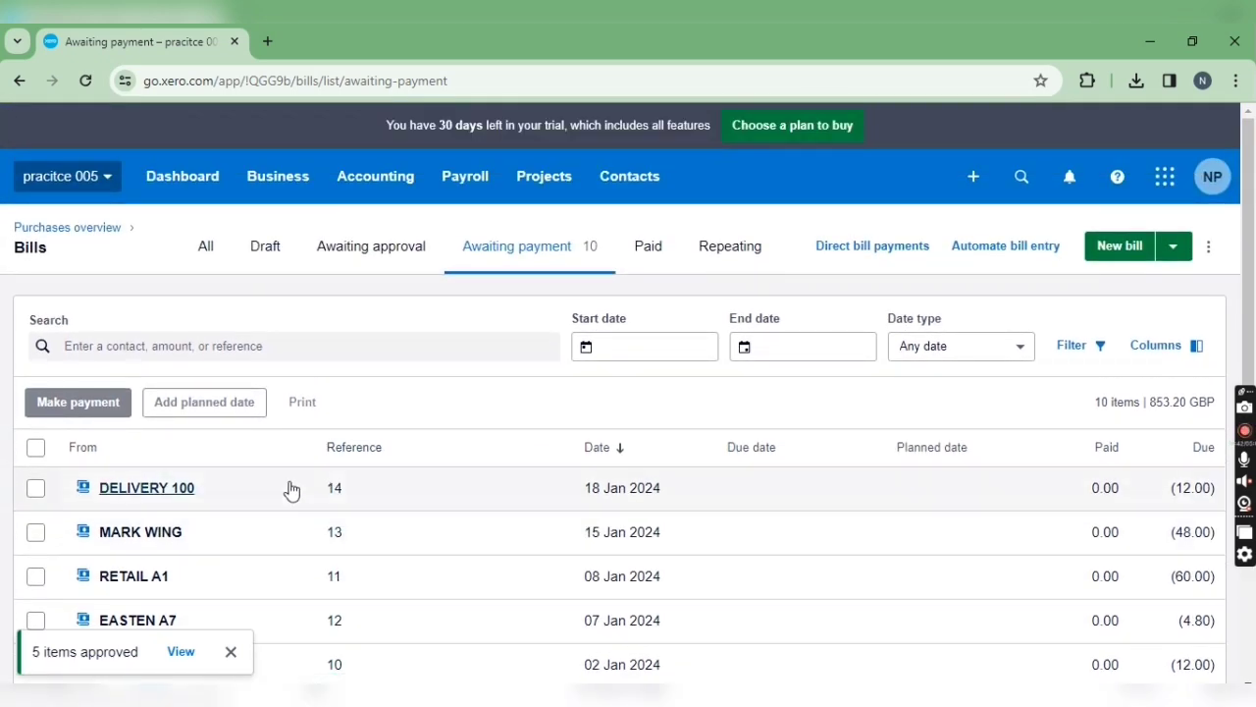
click(169, 490)
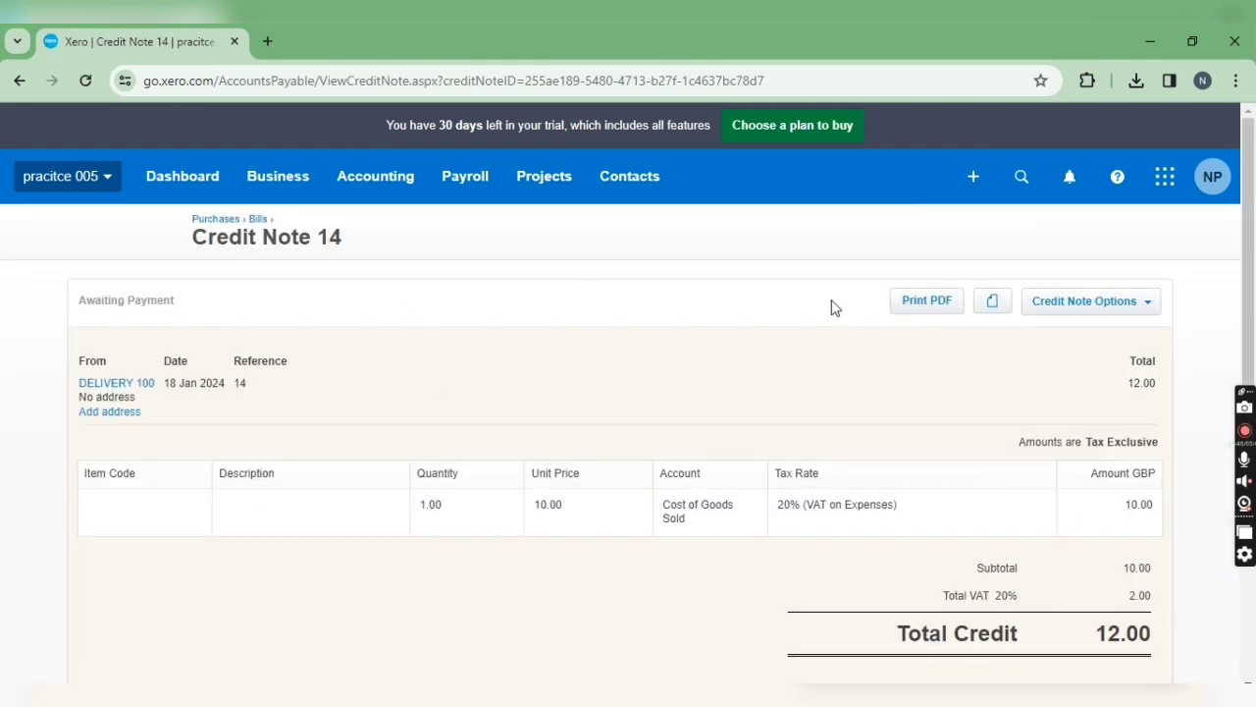
Allocate 12.00 from credit note 14 to DELIVERY 100's bill 454 and review the allocated credit note.
click(1107, 306)
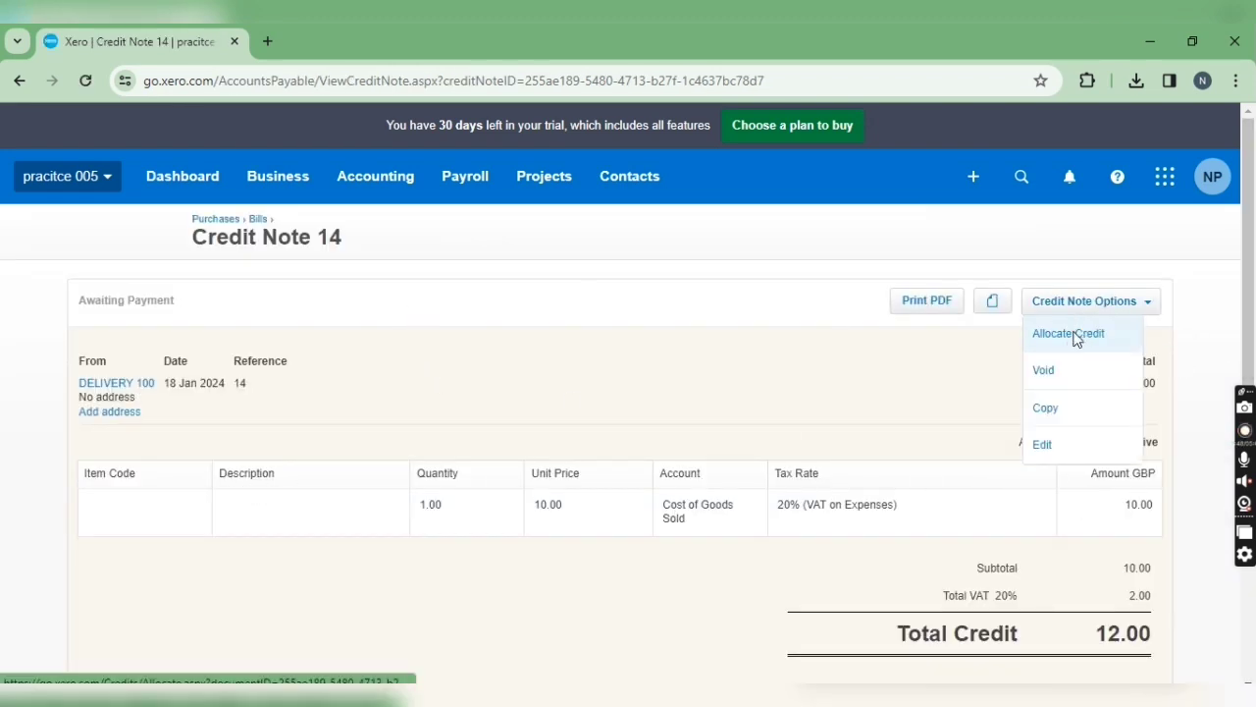
click(1074, 334)
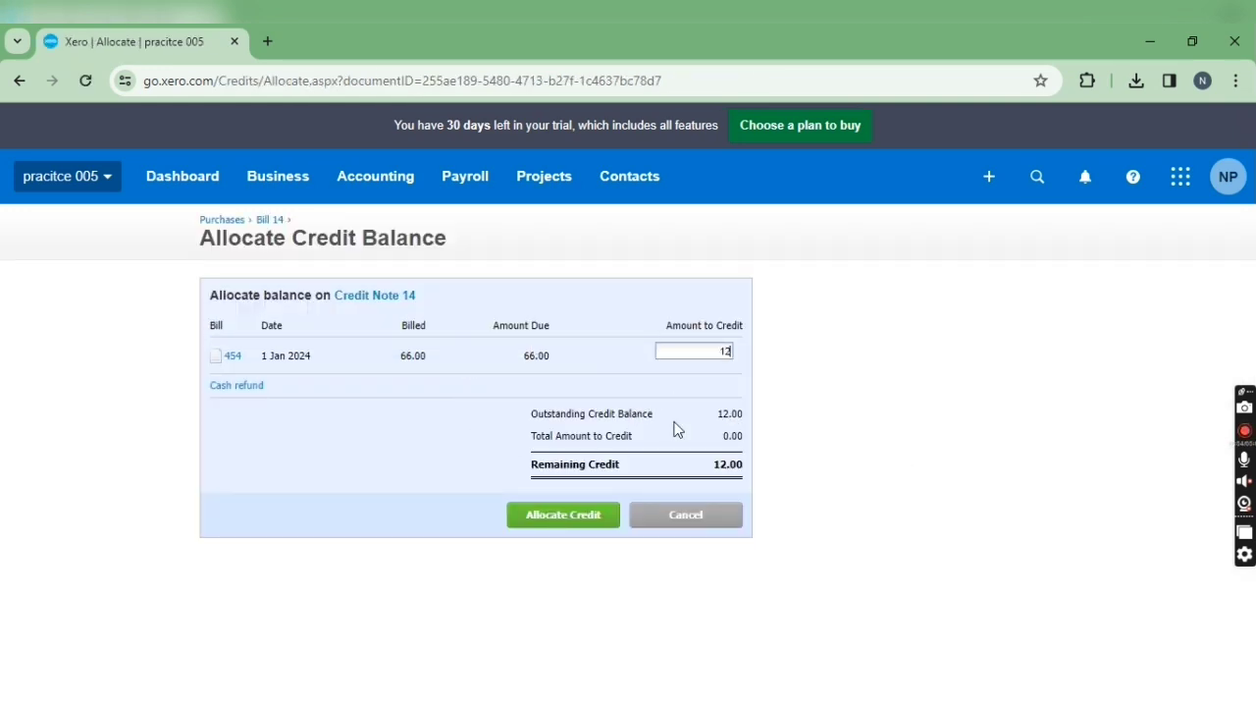
text(12)
click(587, 518)
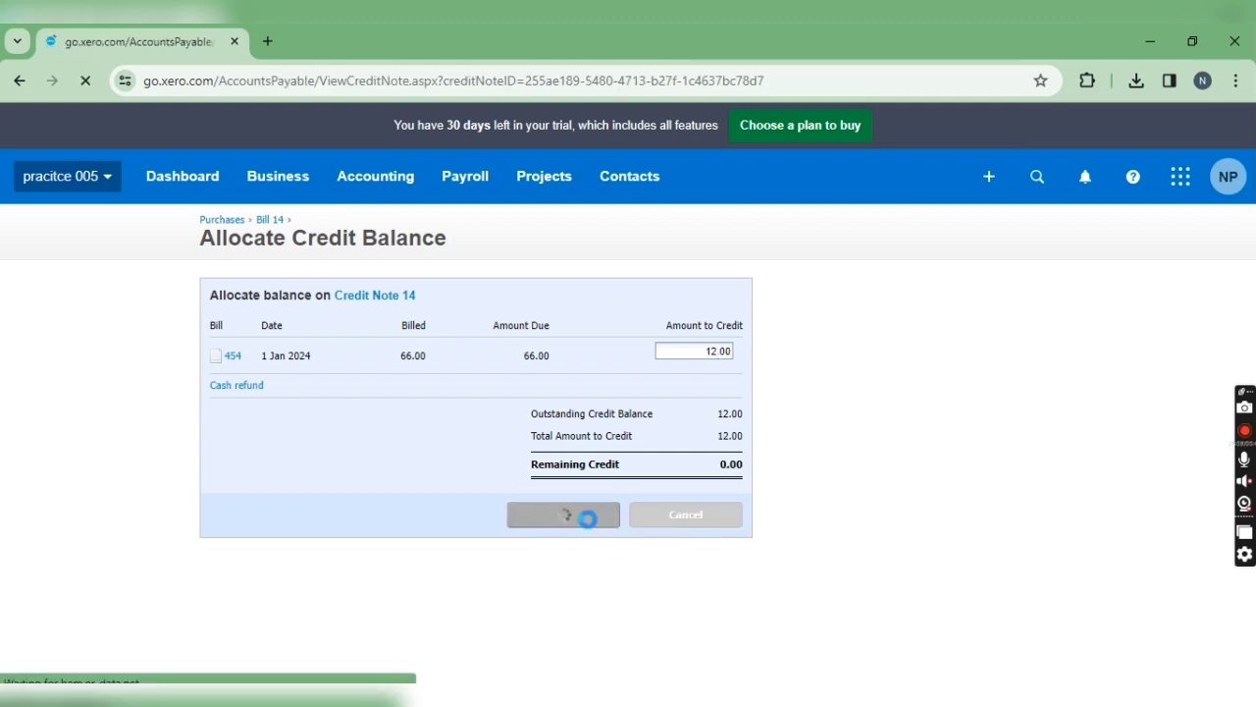
scroll(749, 511, down, 4)
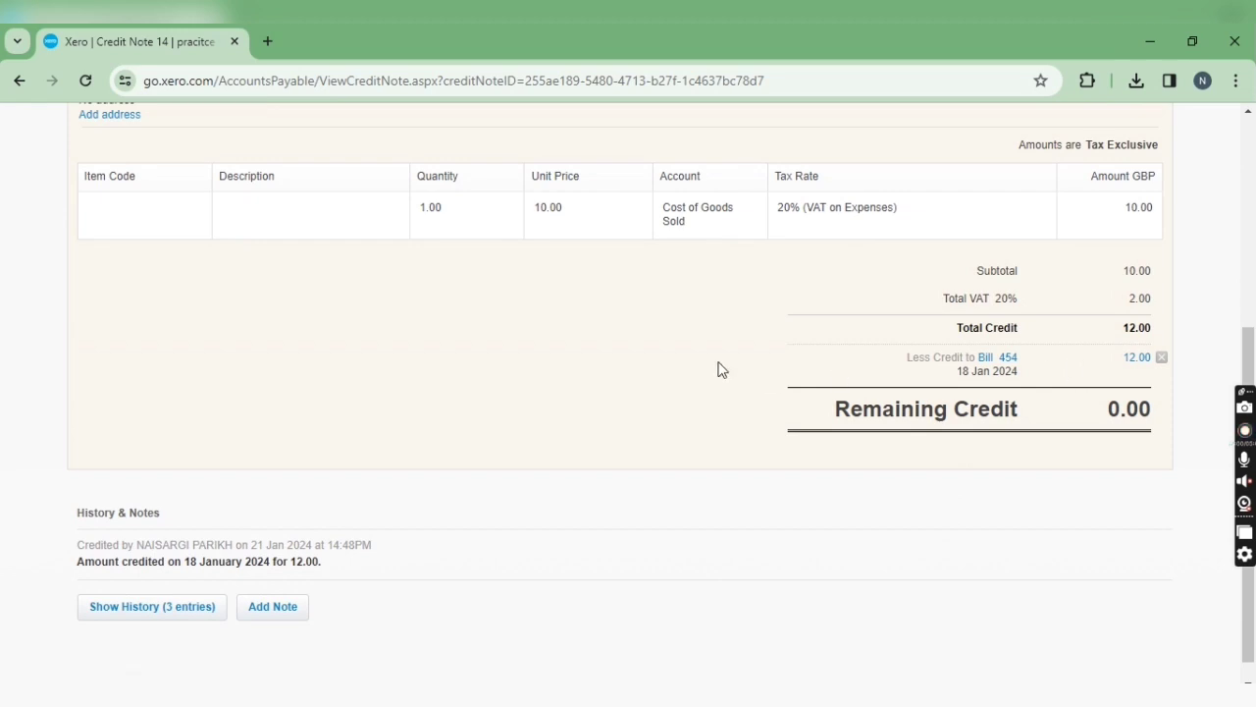
scroll(717, 369, up, 4)
scroll(699, 412, down, 2)
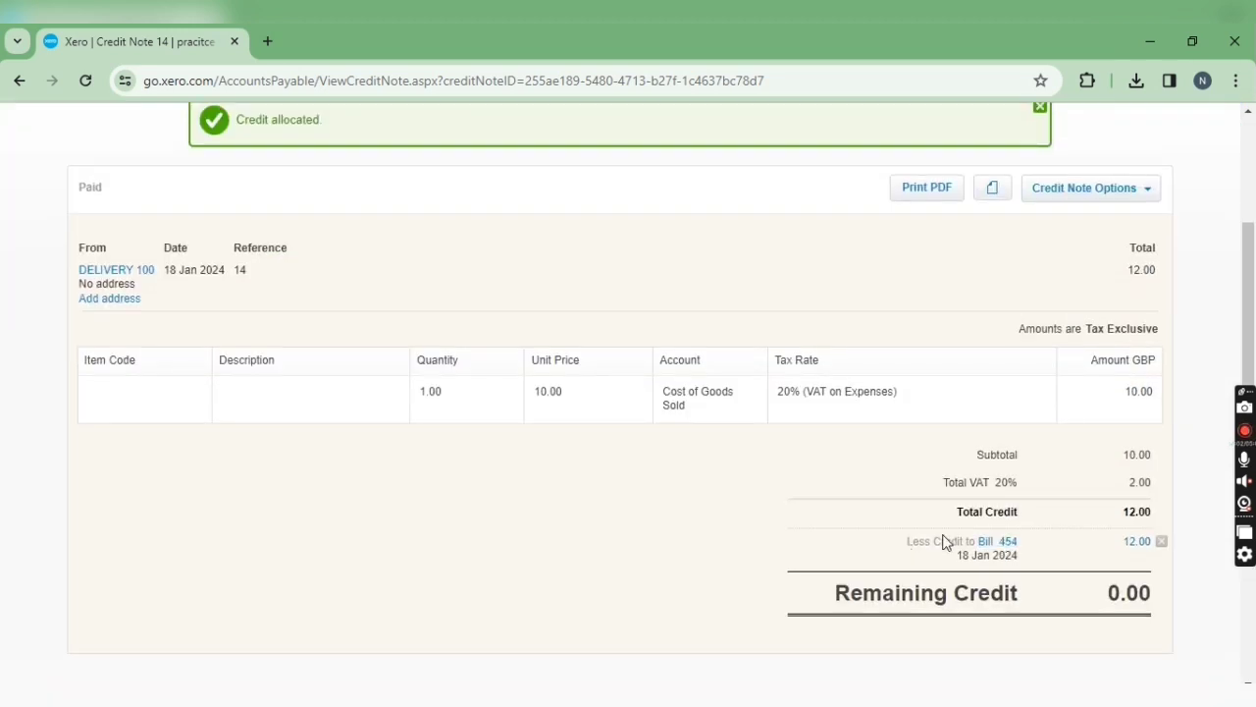
scroll(135, 380, up, 2)
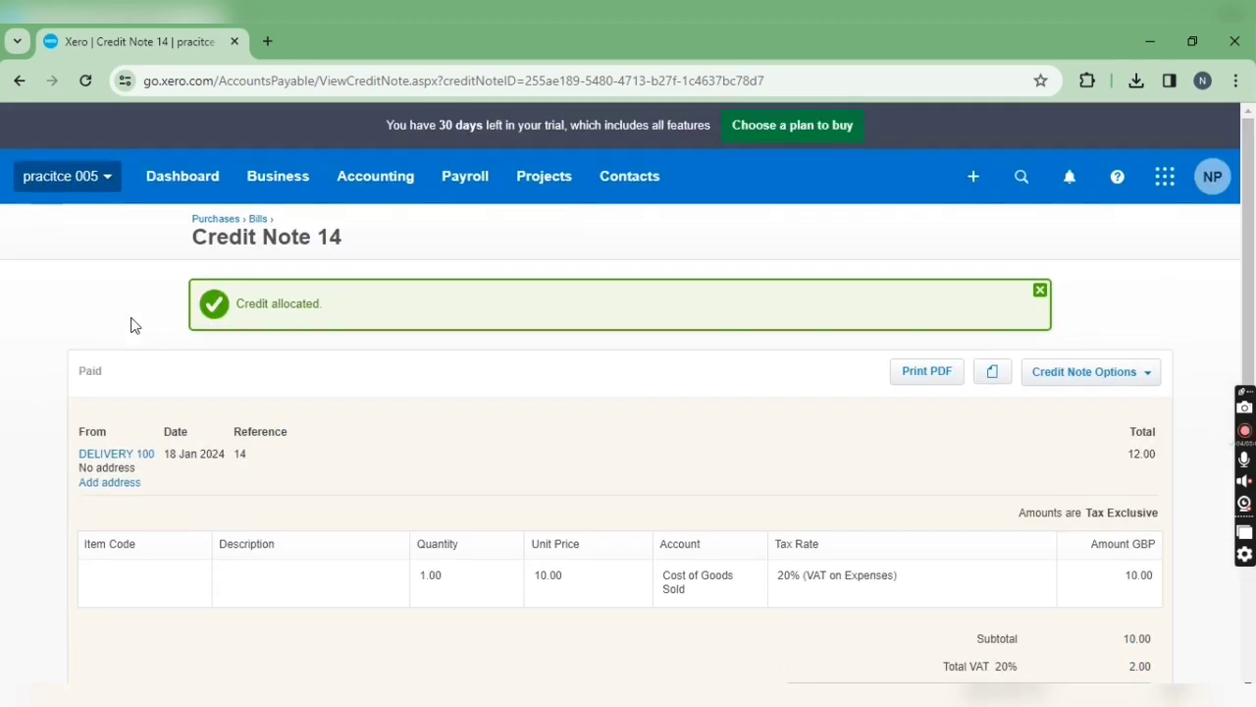
Return to the purchases overview and open the list of all bills.
click(235, 226)
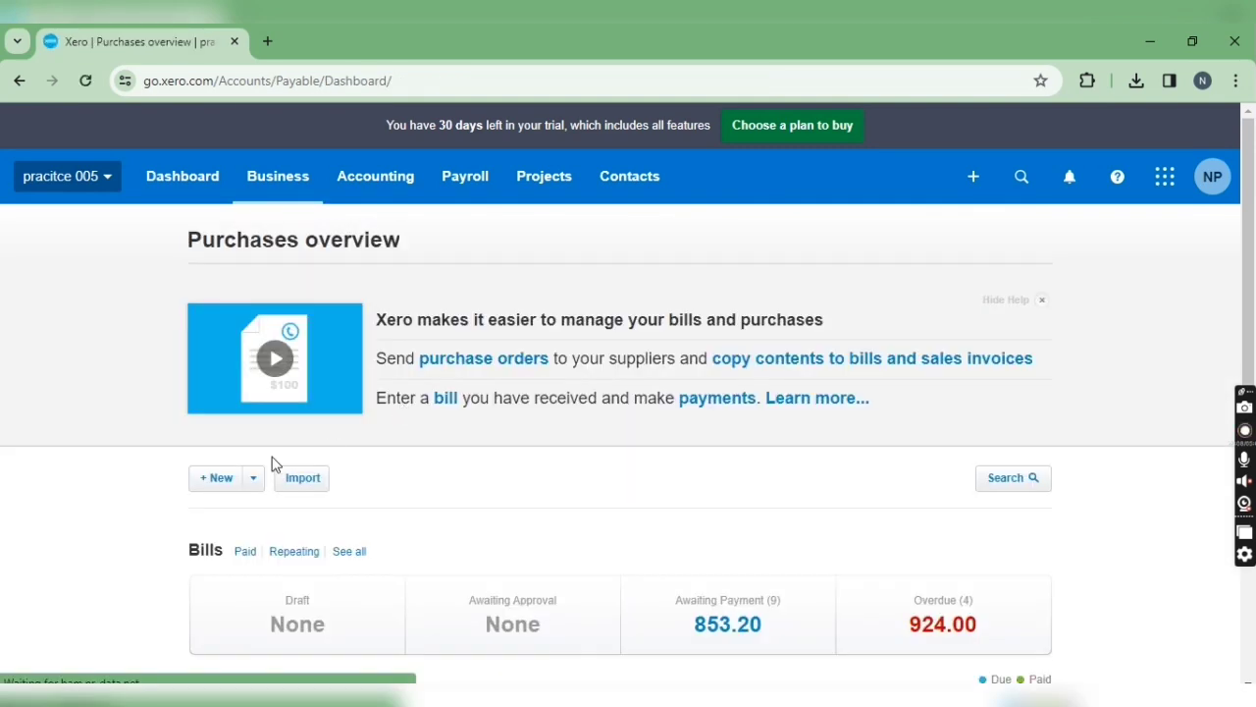
scroll(272, 463, down, 1)
click(340, 469)
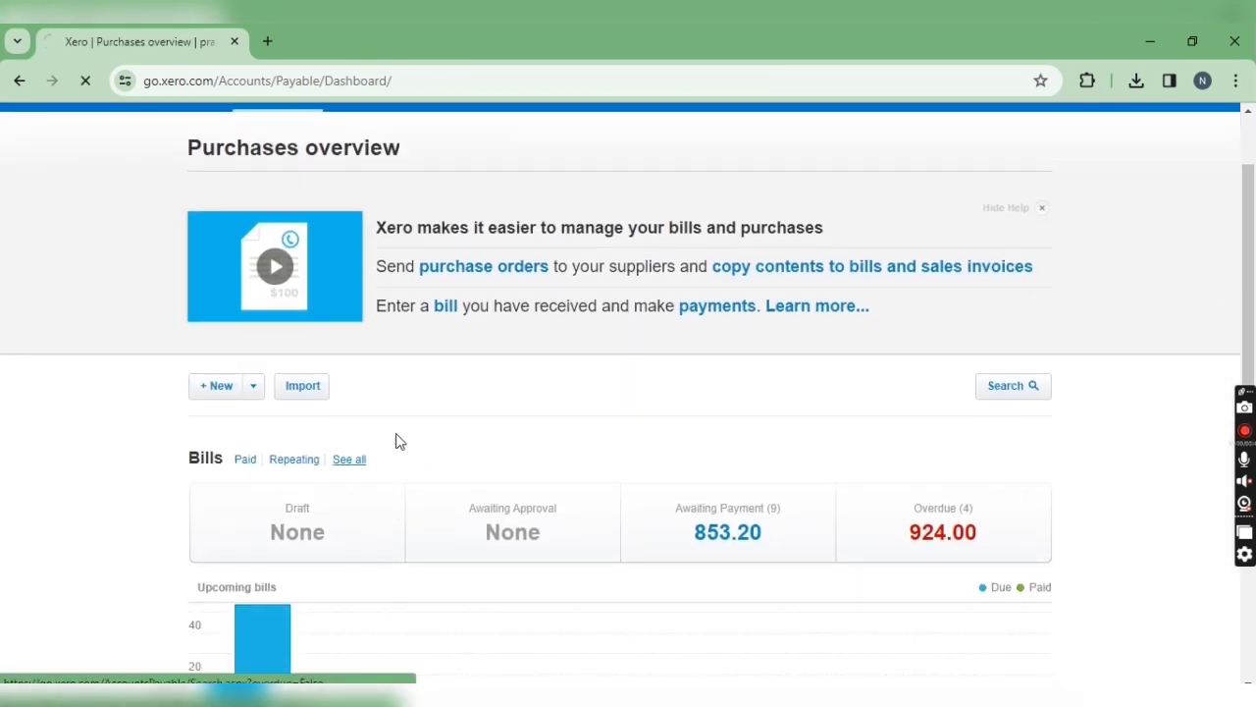
Examine the statuses and due amounts of the credit notes and bills in the full list.
scroll(399, 441, down, 1)
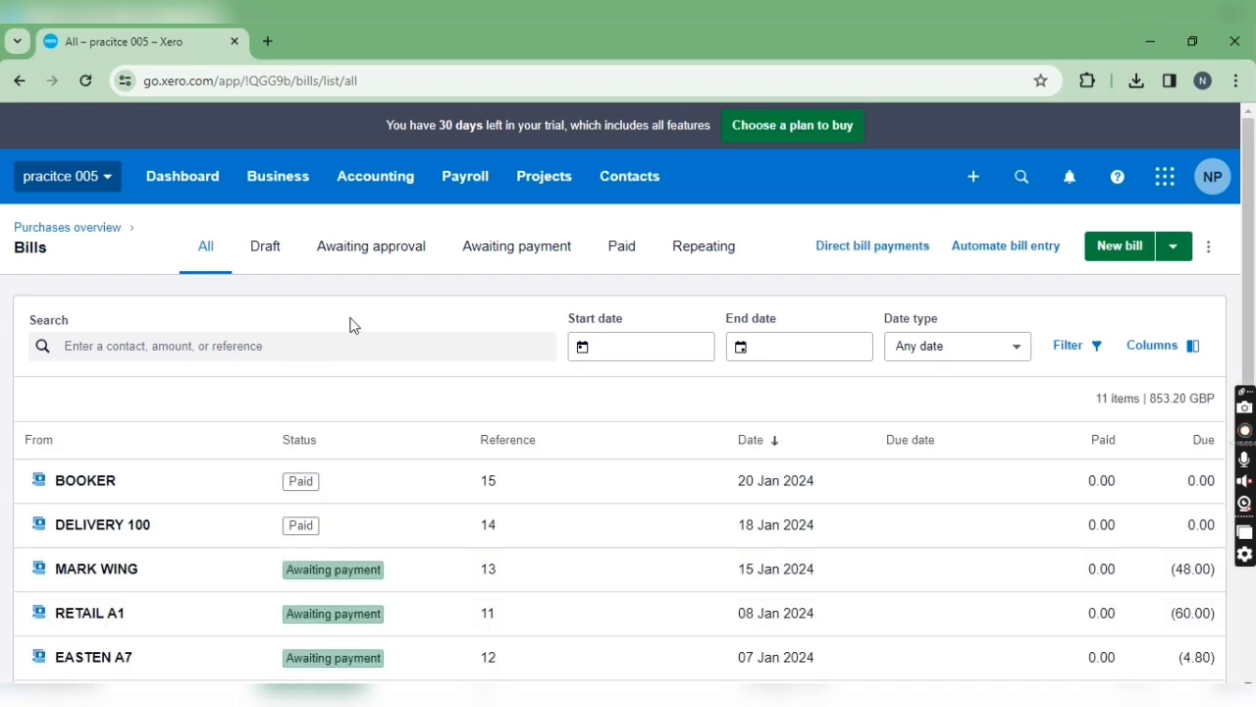
scroll(317, 376, down, 1)
scroll(317, 376, down, 1)
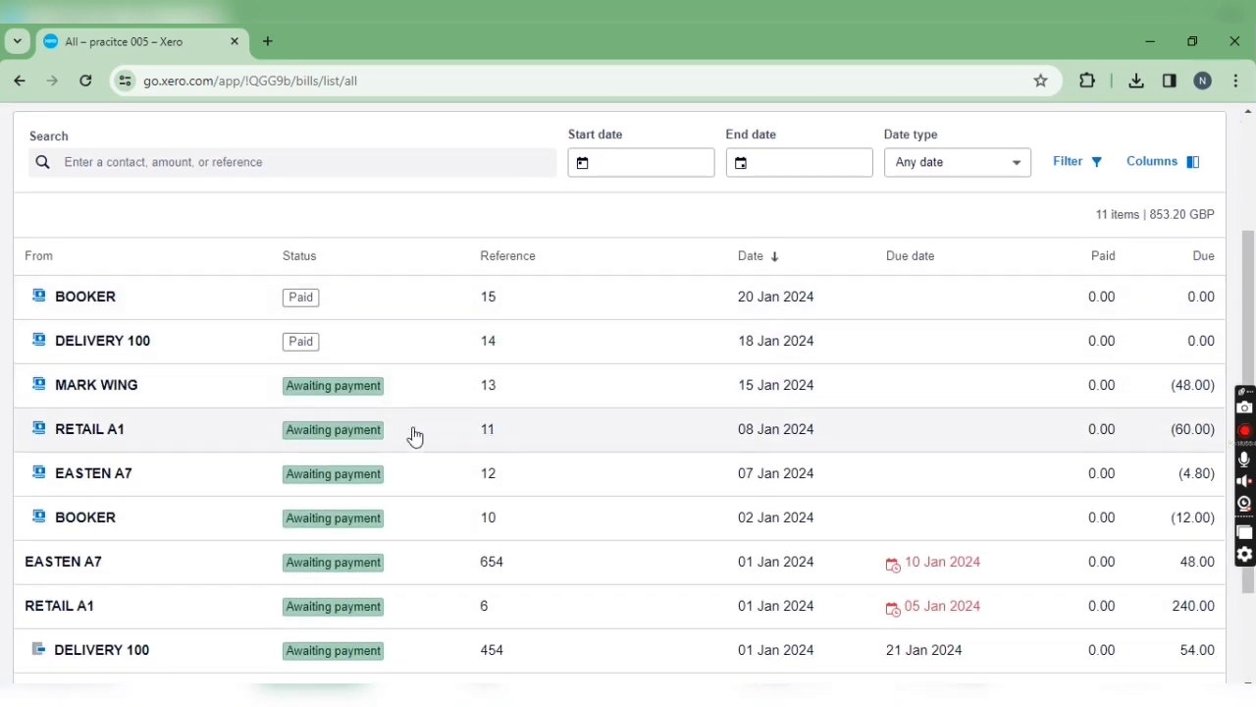
scroll(414, 423, down, 1)
scroll(413, 423, down, 1)
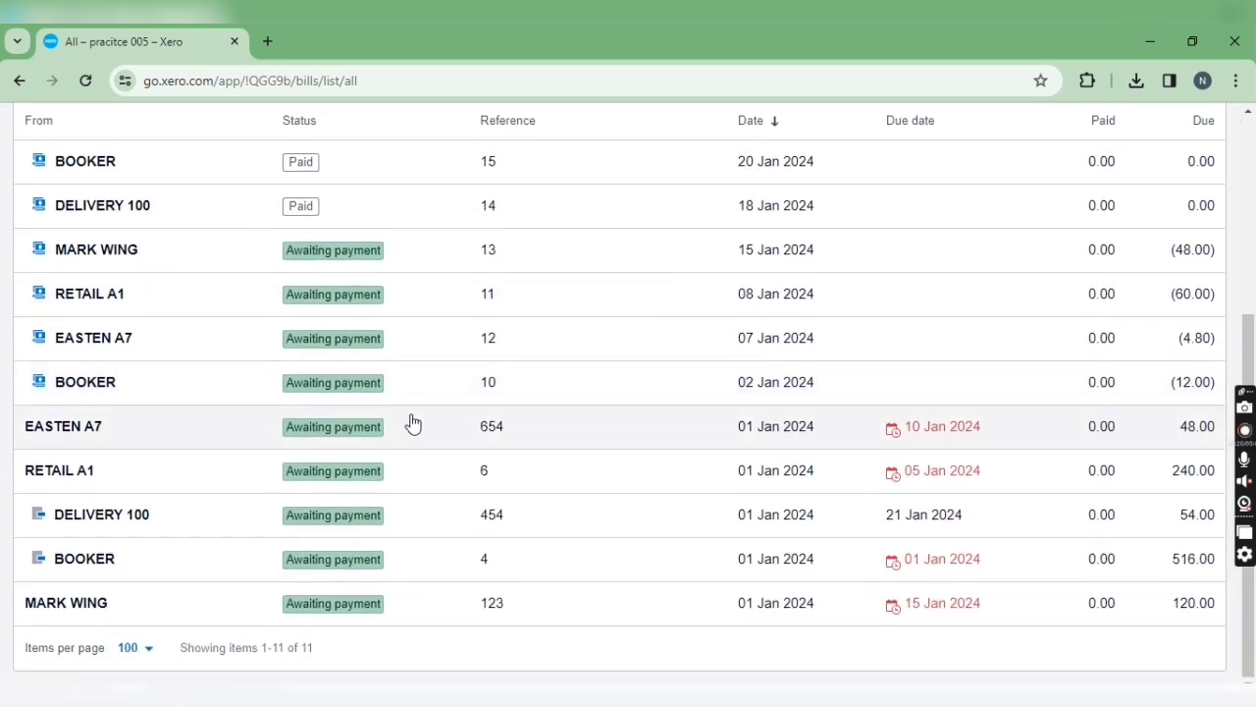
scroll(413, 423, up, 1)
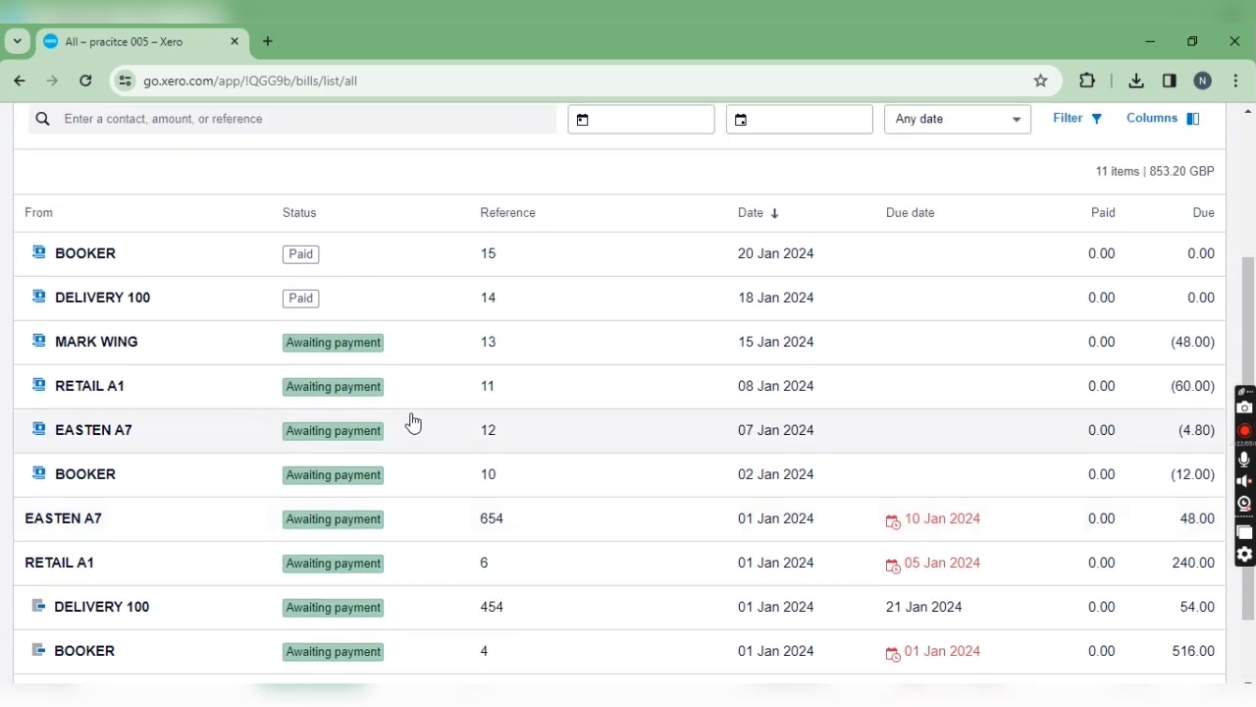
scroll(413, 423, down, 1)
scroll(355, 411, up, 2)
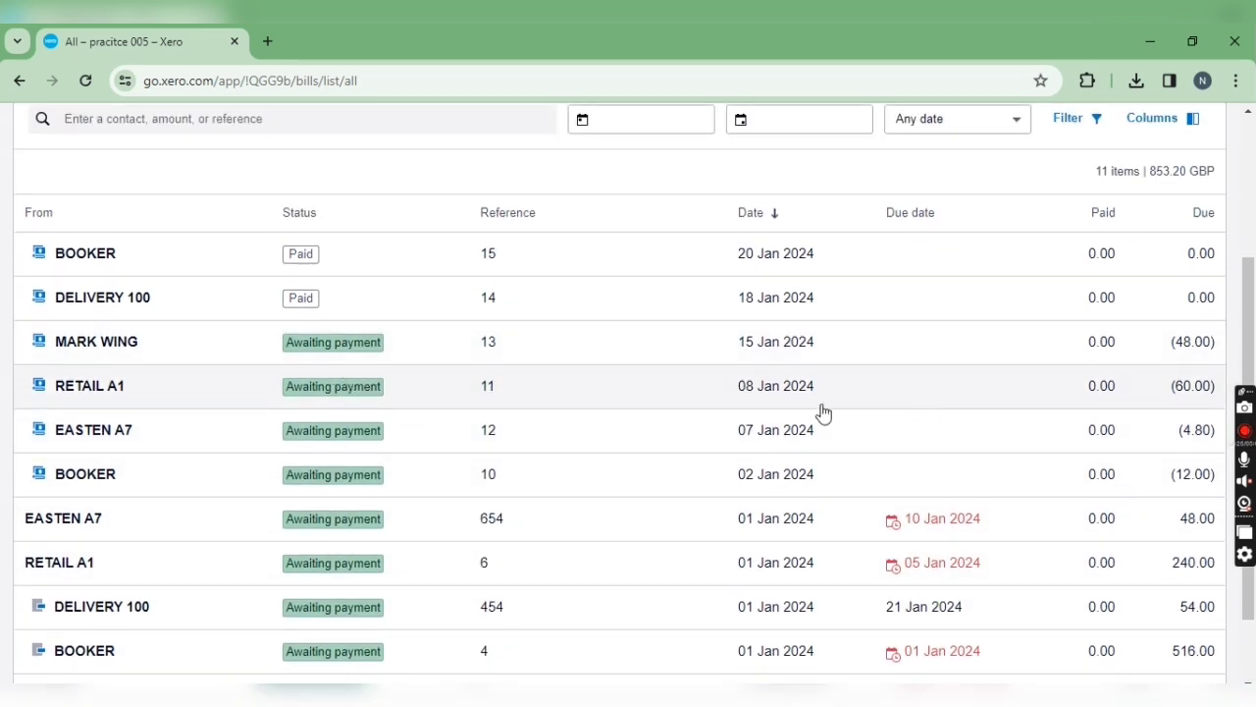
scroll(653, 363, up, 3)
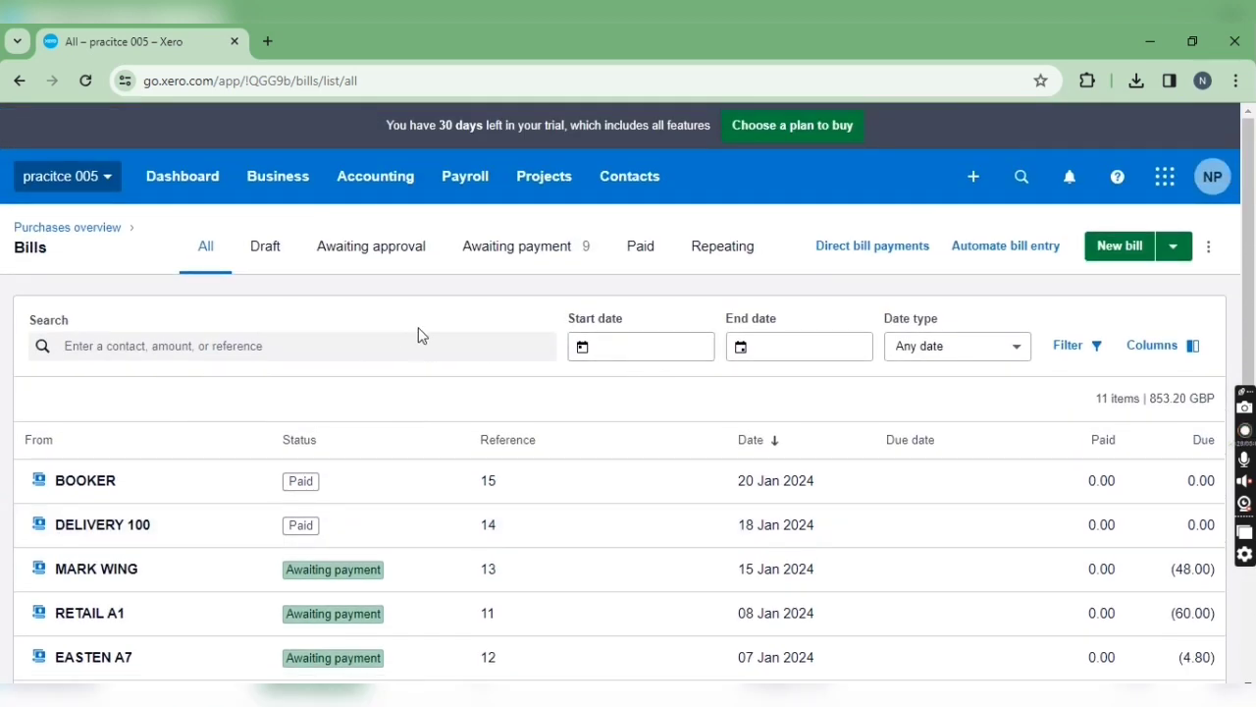